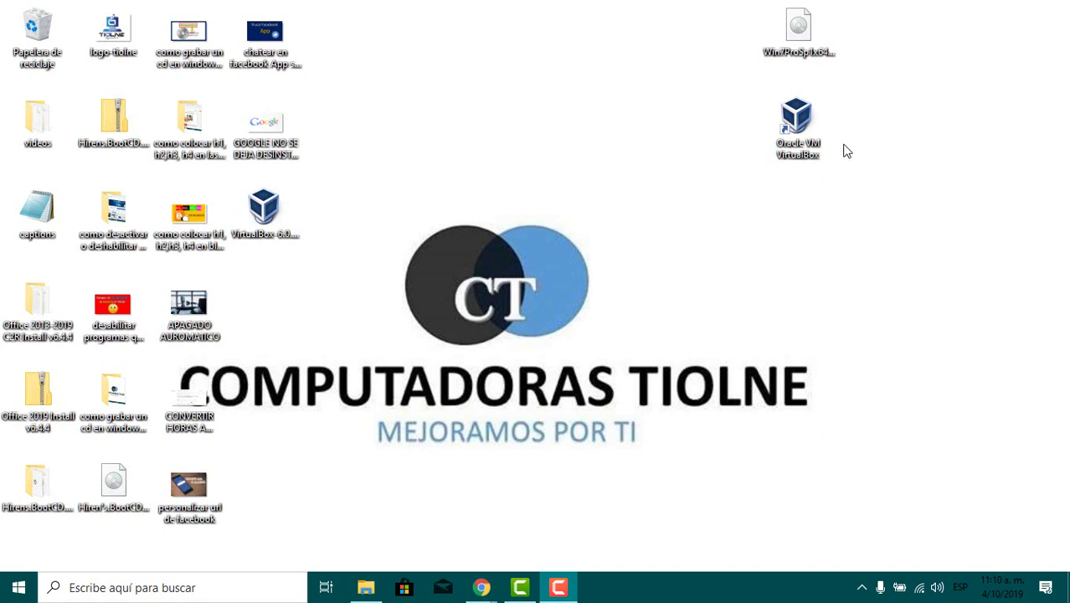
Open Oracle VM VirtualBox from its desktop shortcut with administrator rights
{"action": "left_click", "coordinate": [808, 140]}
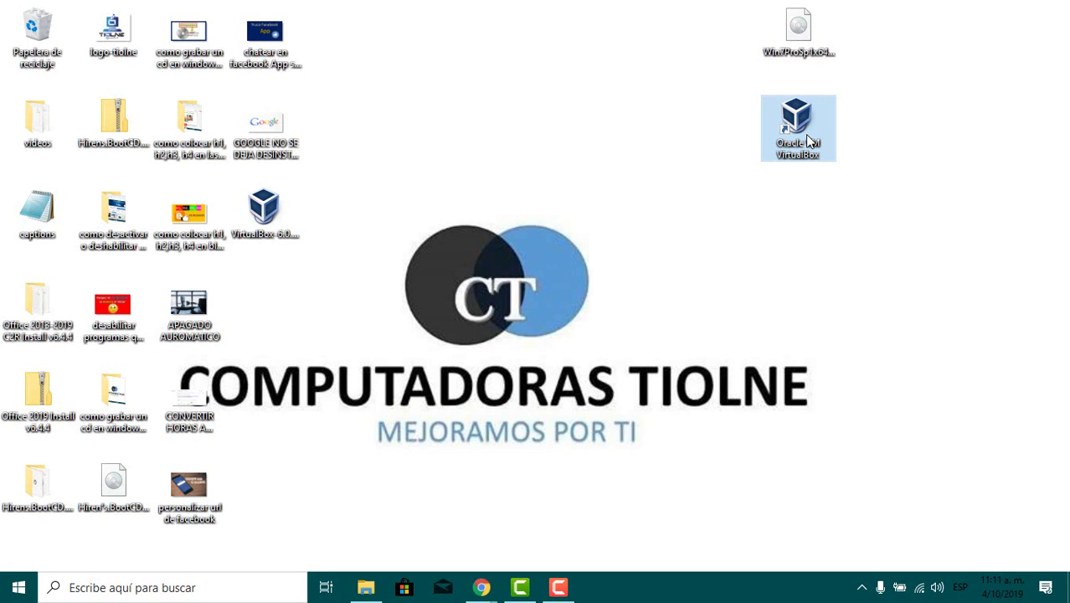
{"action": "right_click", "coordinate": [807, 138]}
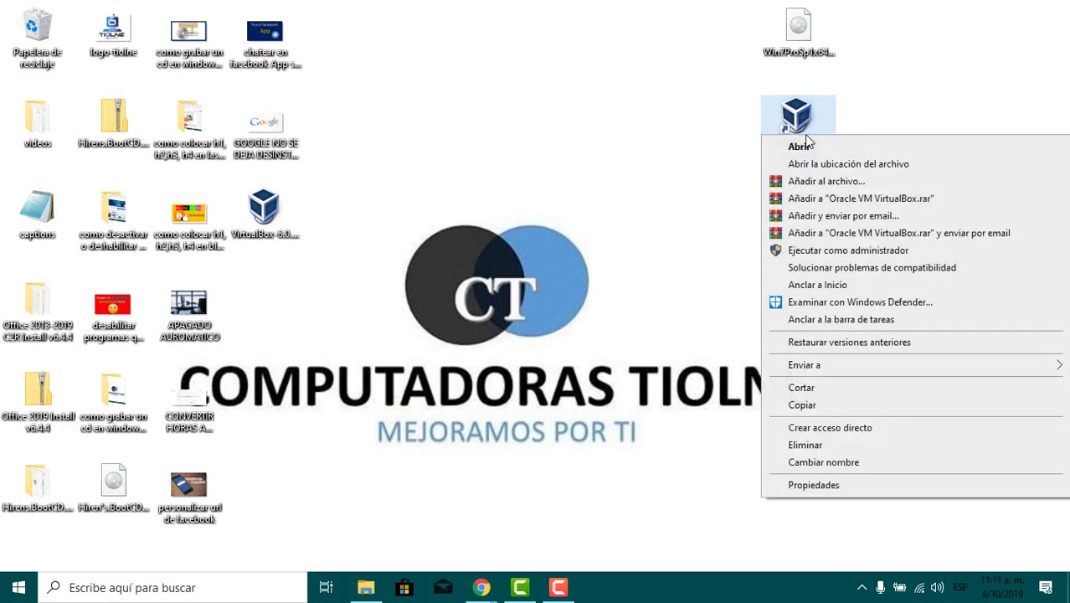
{"action": "left_click", "coordinate": [838, 252]}
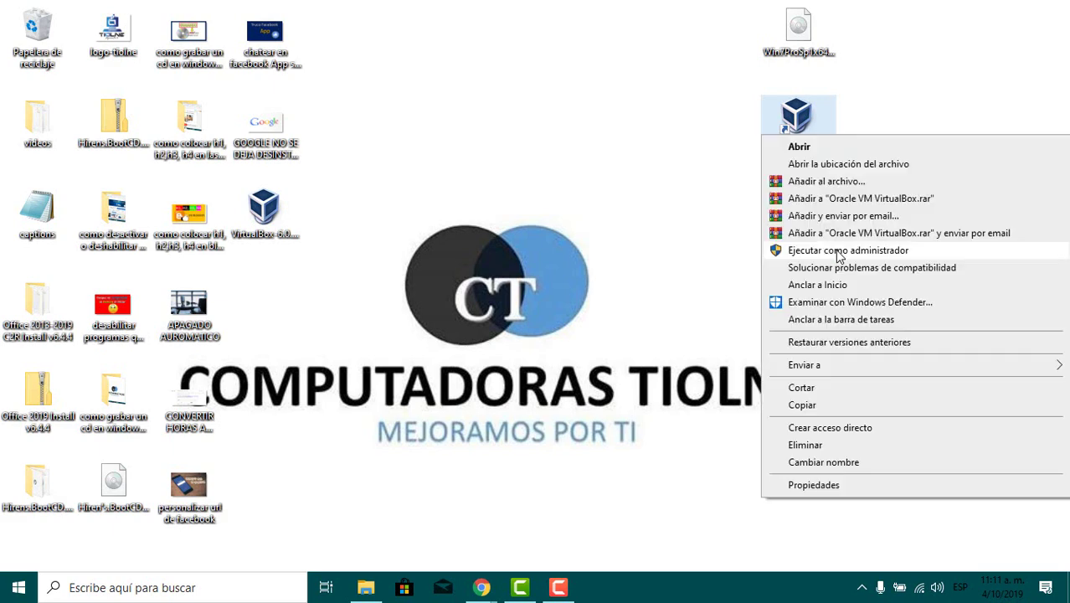
{"action": "left_click", "coordinate": [839, 251]}
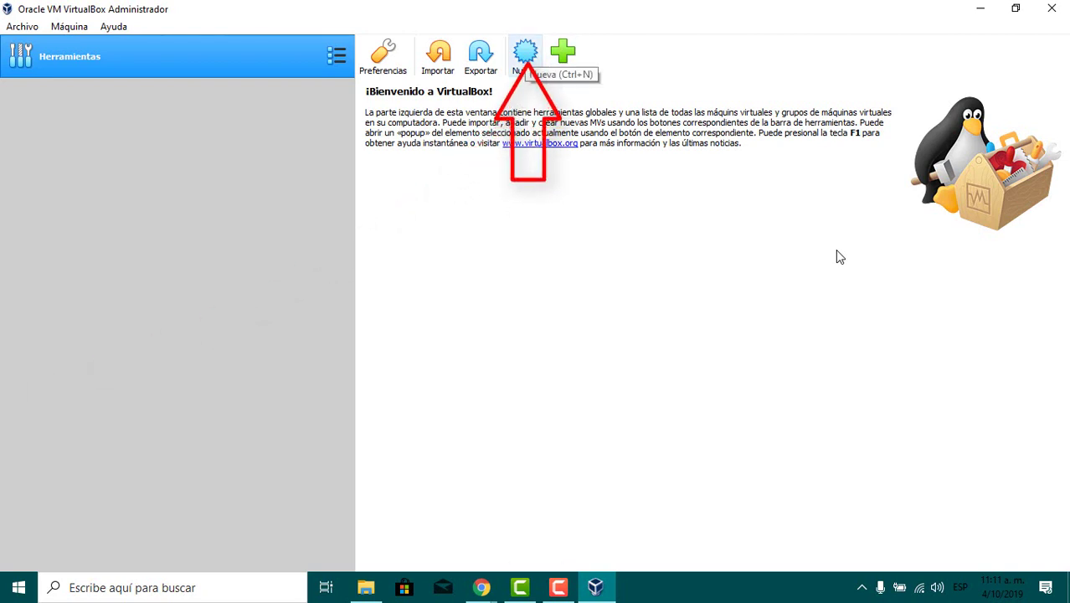
Start creating a new virtual machine named Tiolne and set its operating system type to Microsoft Windows
{"action": "key", "text": "ctrl+n"}
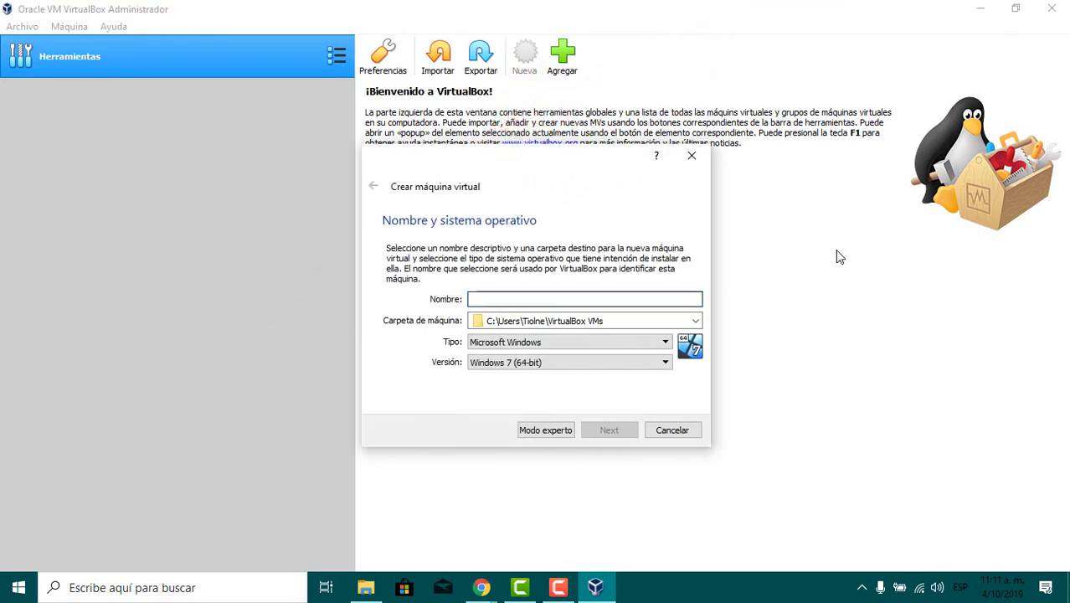
{"action": "type", "text": "Tiolne"}
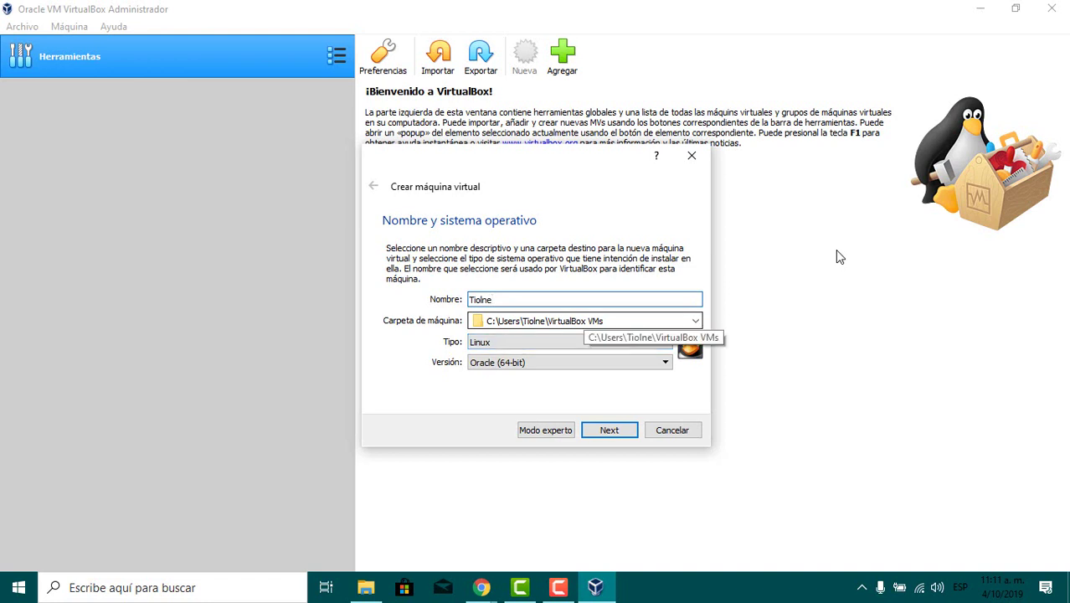
{"action": "key", "text": "Tab"}
{"action": "key", "text": "Tab"}
{"action": "key", "text": "alt+Down"}
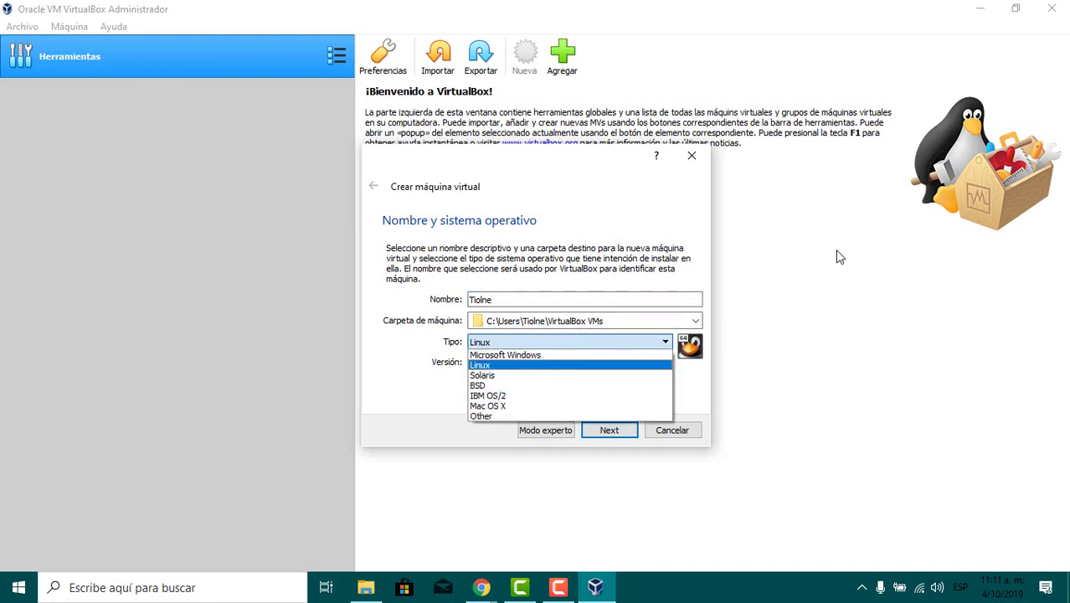
{"action": "key", "text": "Up"}
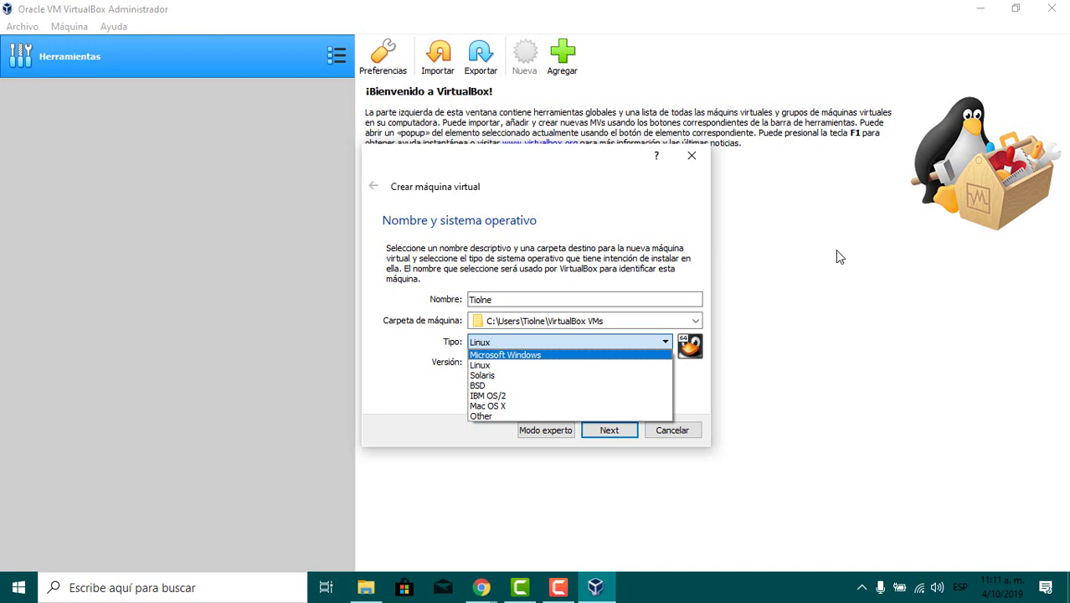
{"action": "key", "text": "Return"}
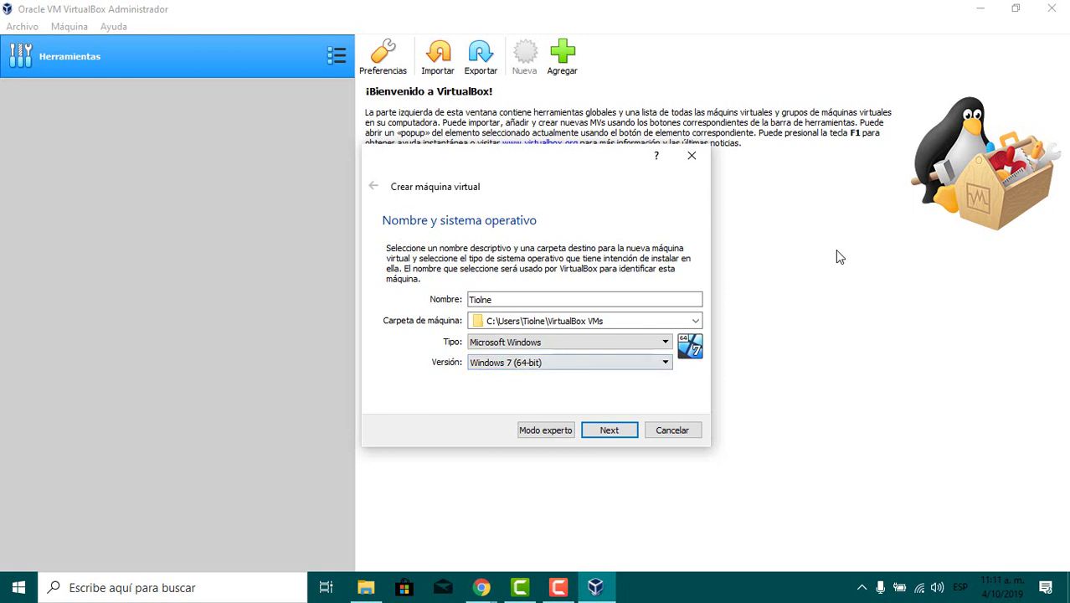
Examine the Windows versions offered for the new virtual machine, from Windows 95 to Windows 10
{"action": "key", "text": "Tab"}
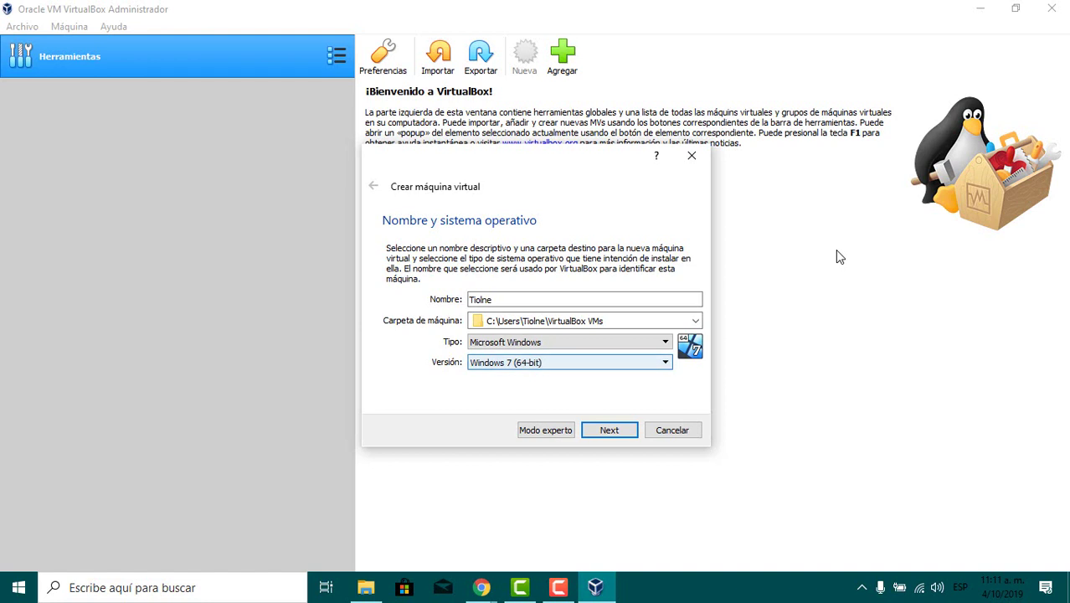
{"action": "key", "text": "alt+Down"}
{"action": "key", "text": "Up"}
{"action": "key", "text": "Up"}
{"action": "key", "text": "Up"}
{"action": "key", "text": "Up"}
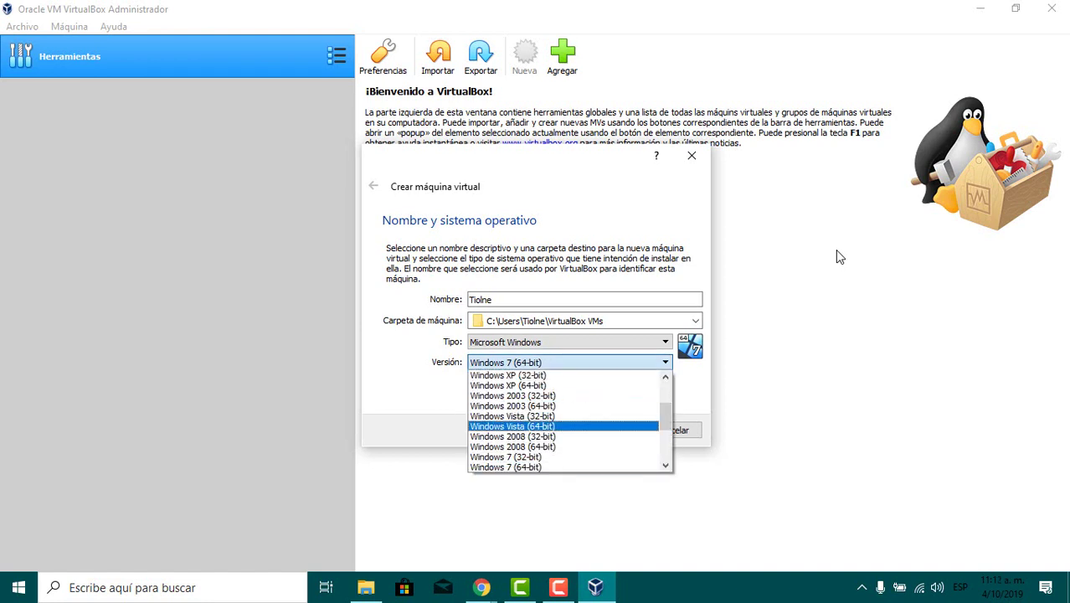
{"action": "key", "text": "Down"}
{"action": "key", "text": "Page_Down"}
{"action": "key", "text": "Home"}
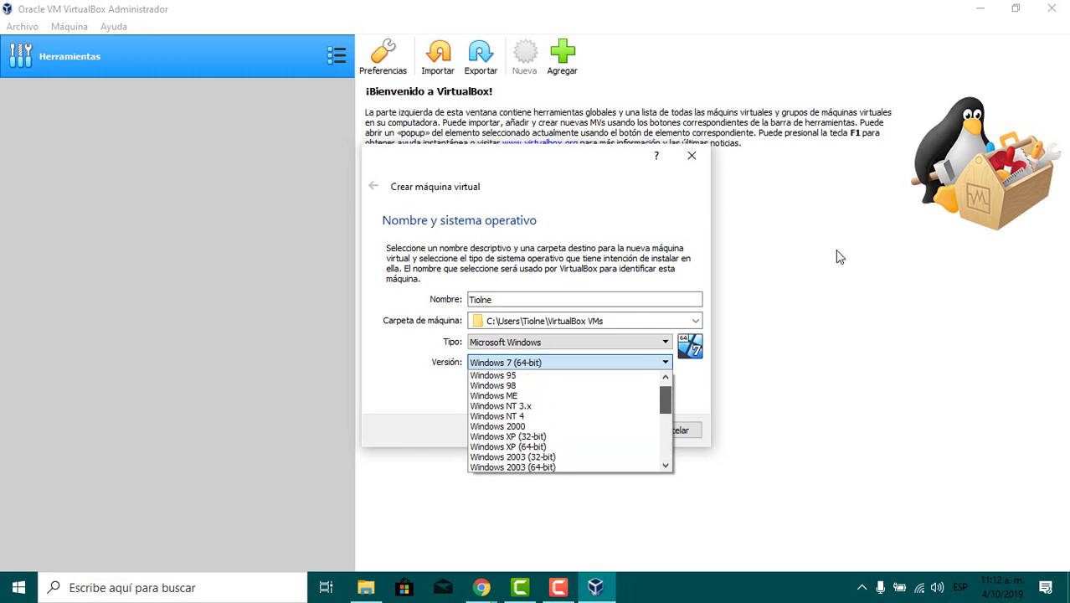
{"action": "key", "text": "Page_Down"}
{"action": "key", "text": "Page_Down"}
{"action": "key", "text": "Down"}
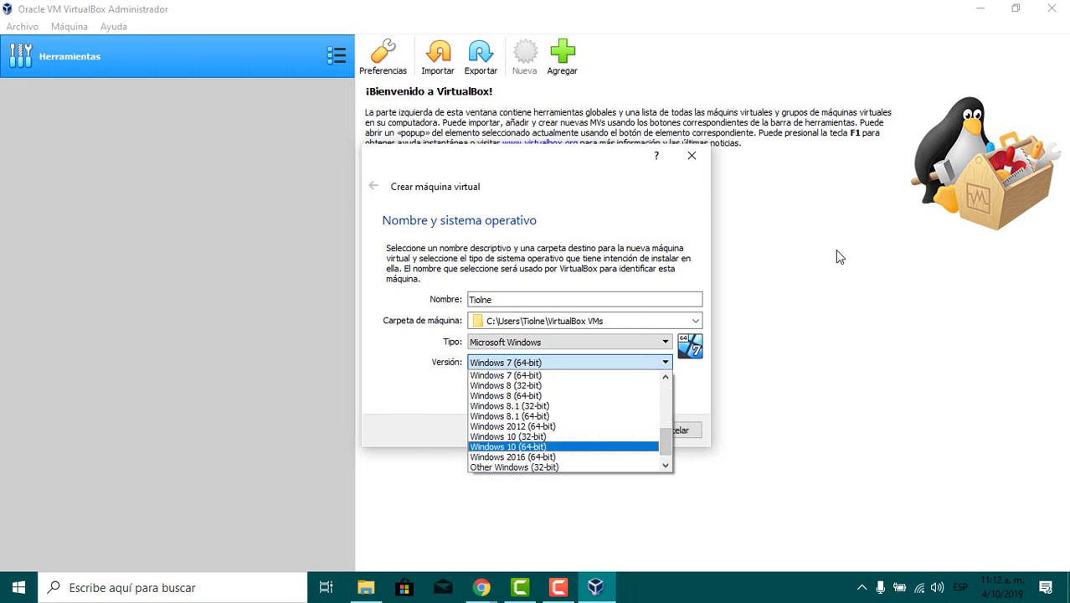
{"action": "key", "text": "Escape"}
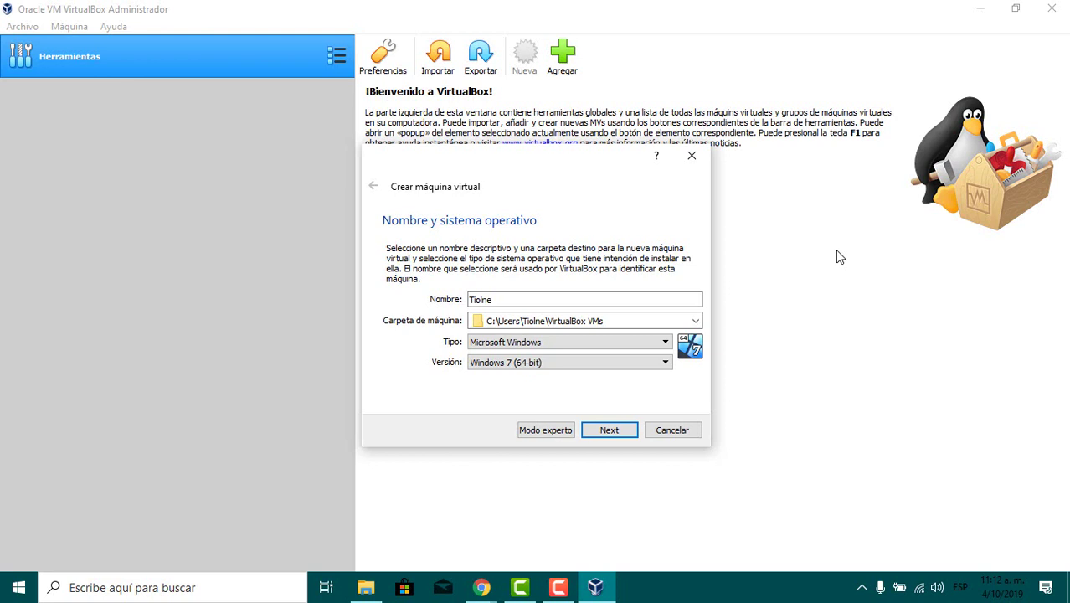
Accept Windows 7 (64-bit) with 2048 MB of memory and choose to create a virtual hard disk now
{"action": "key", "text": "Return"}
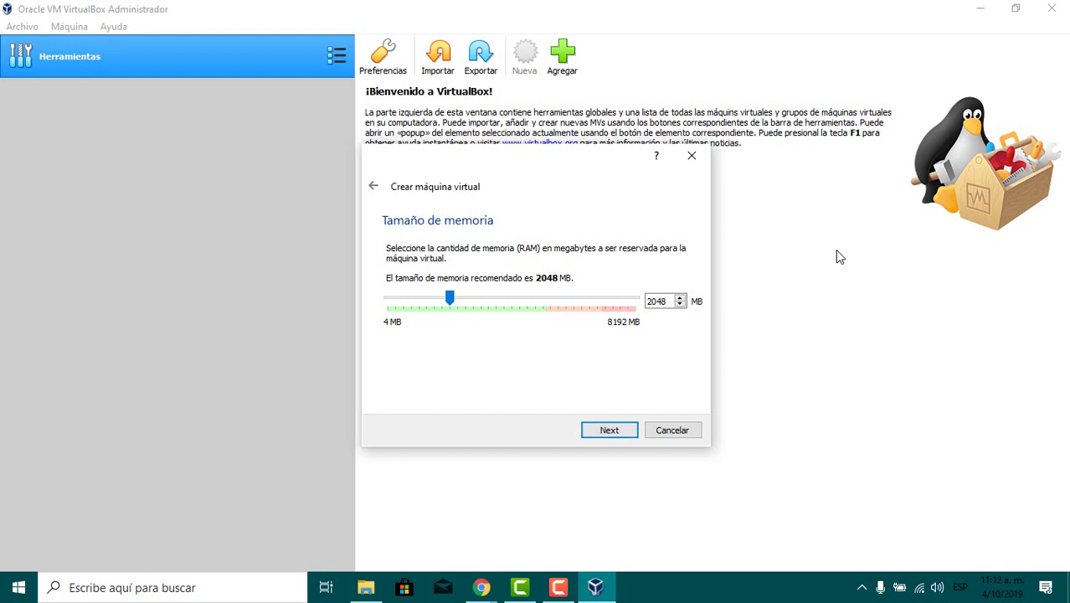
{"action": "key", "text": "Return"}
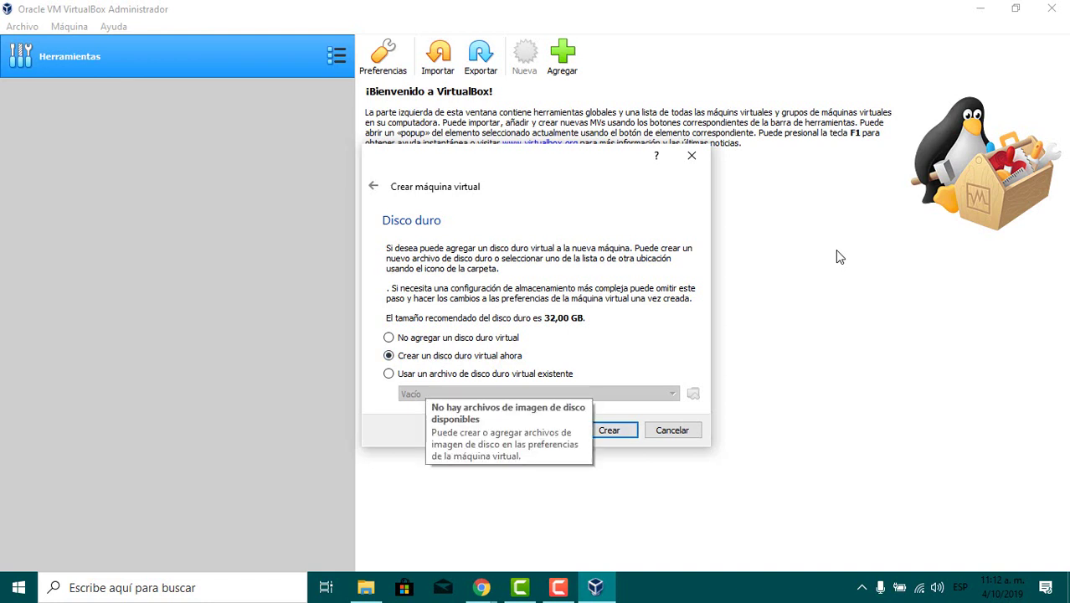
{"action": "key", "text": "Return"}
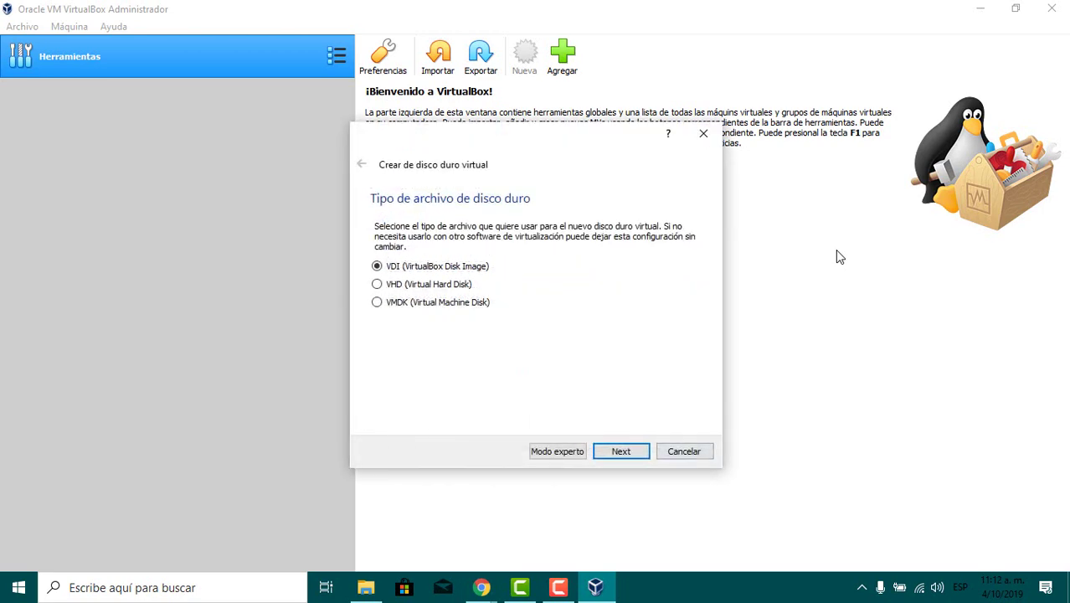
Create the virtual hard disk as a dynamically allocated VDI file of 32 GB
{"action": "key", "text": "Return"}
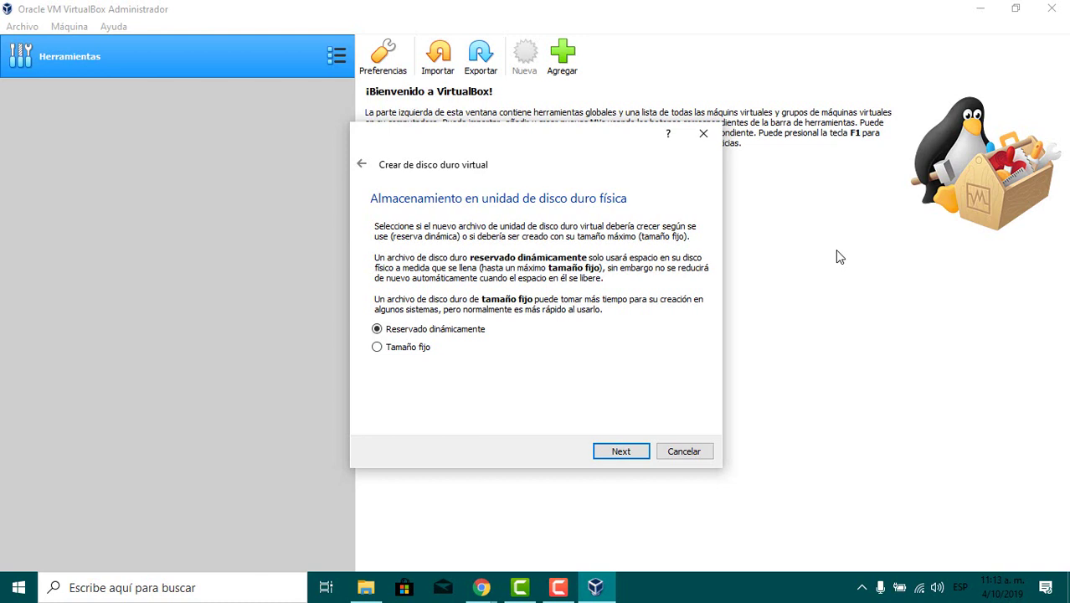
{"action": "key", "text": "Return"}
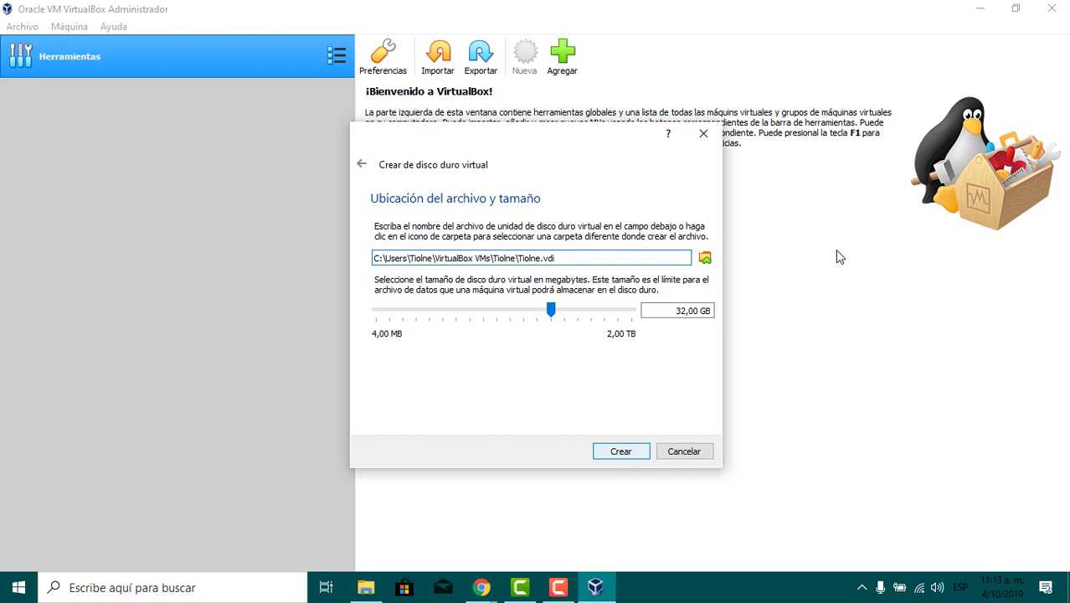
{"action": "key", "text": "Return"}
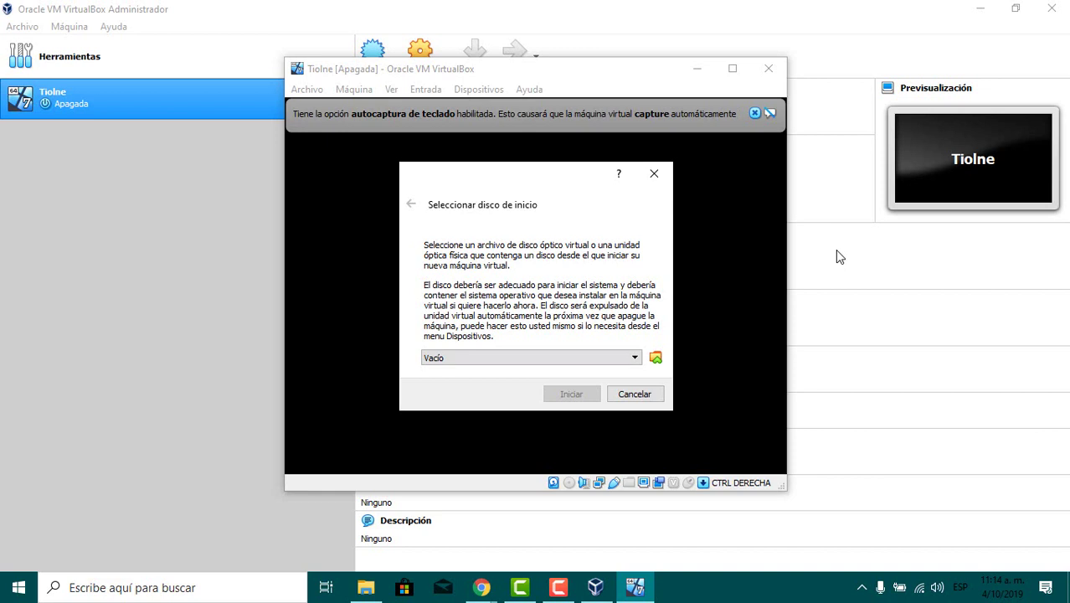
Select the host drive E: as the startup disk and start the virtual machine
{"action": "key", "text": "alt+Down"}
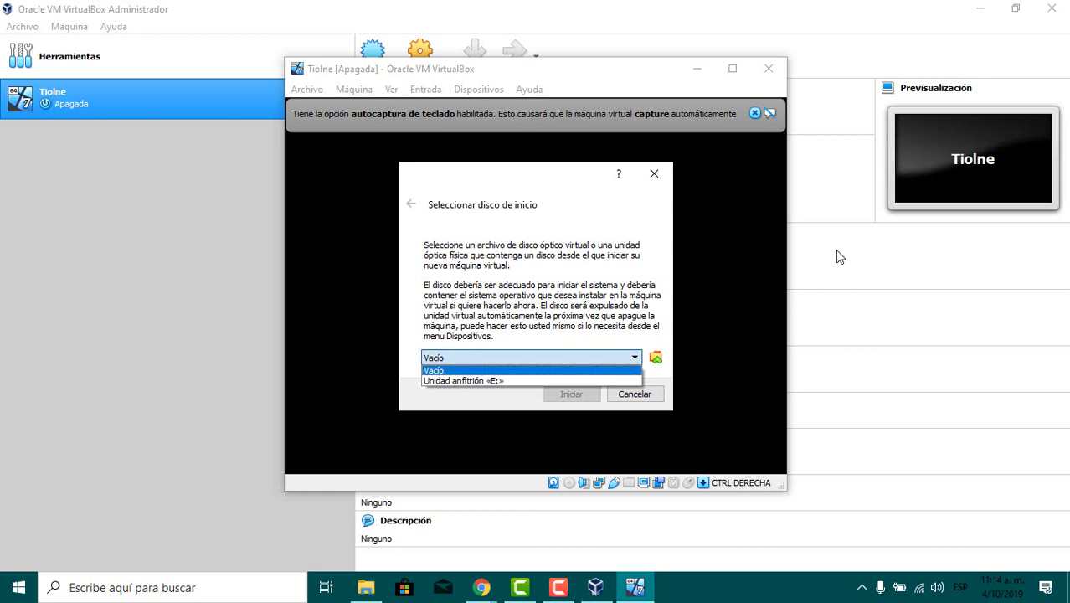
{"action": "key", "text": "Down"}
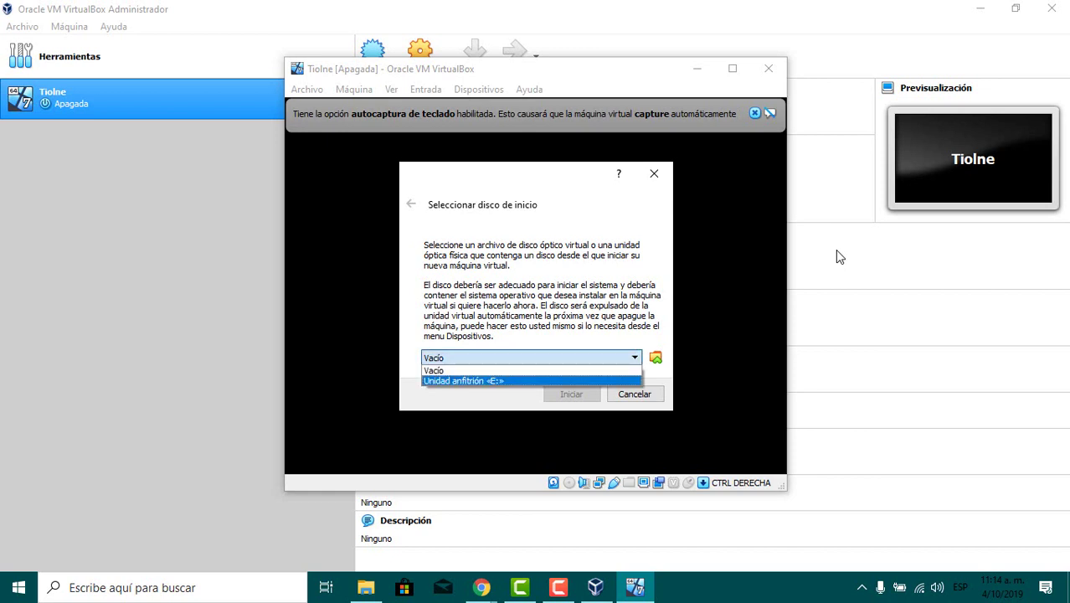
{"action": "key", "text": "Return"}
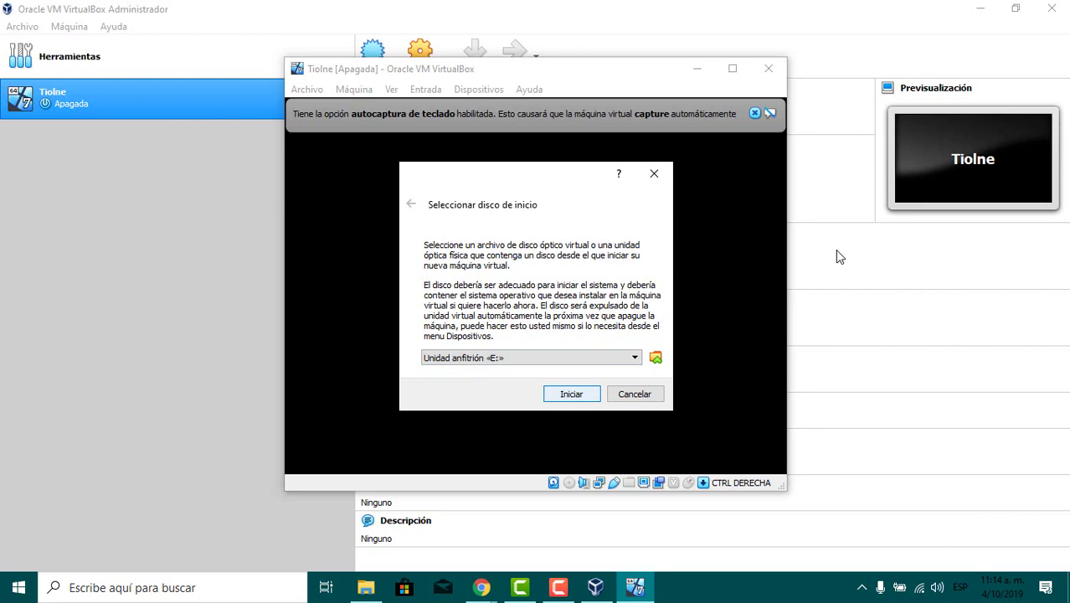
{"action": "key", "text": "Return"}
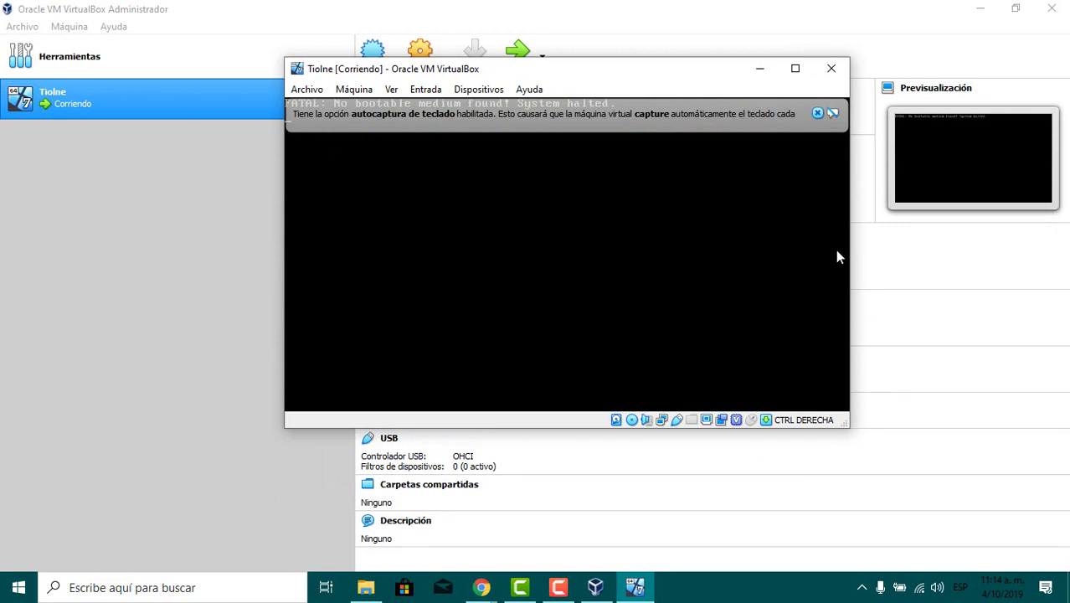
Load the Win7ProSp1x64_09-12-2015 disk image into the running machine's optical drive
{"action": "key", "text": "alt+d"}
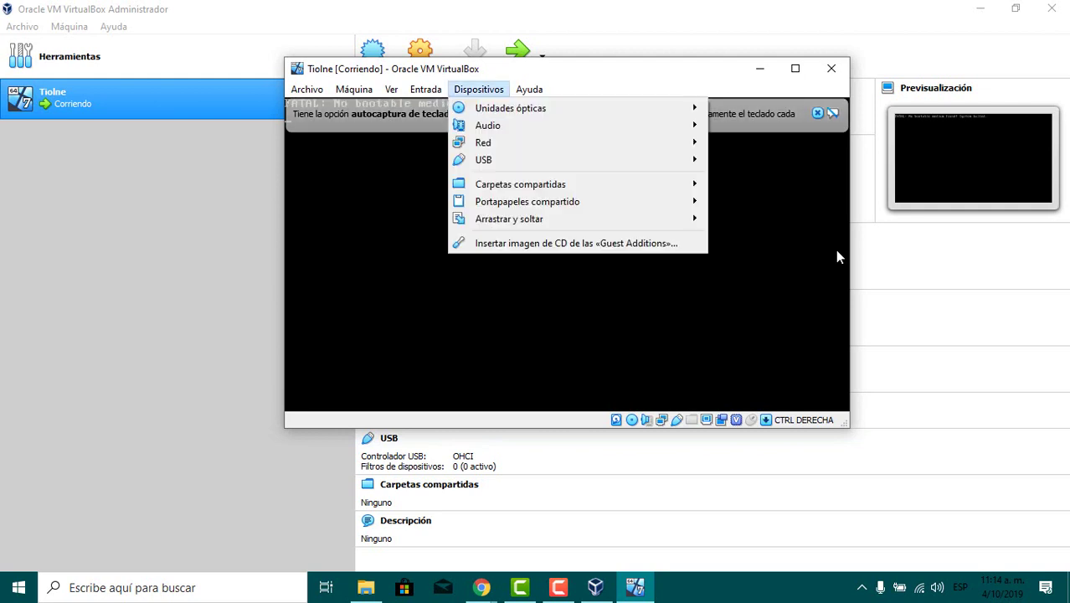
{"action": "key", "text": "Right"}
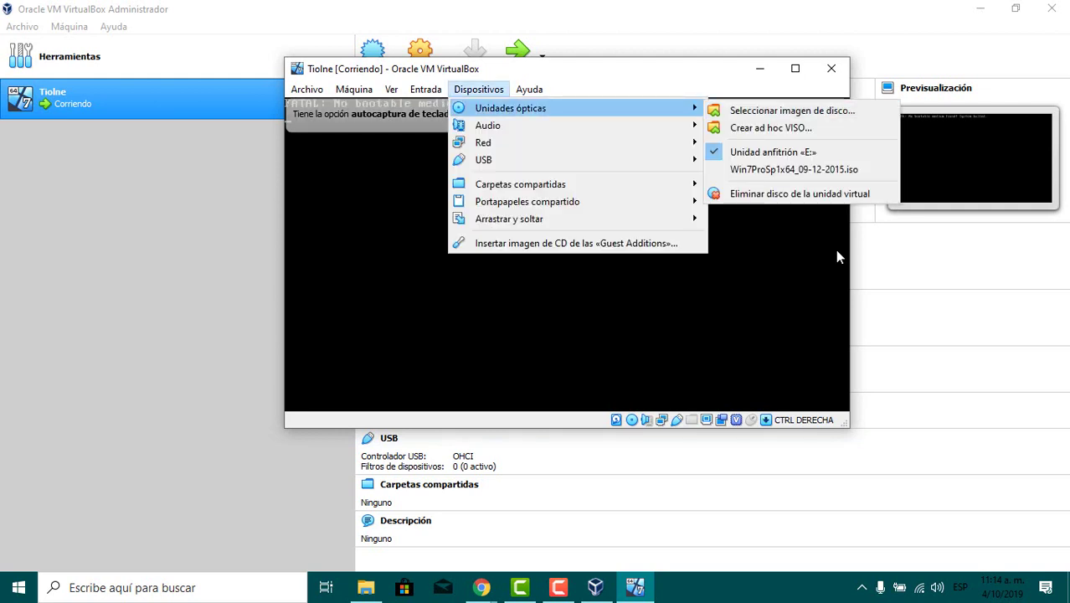
{"action": "key", "text": "Return"}
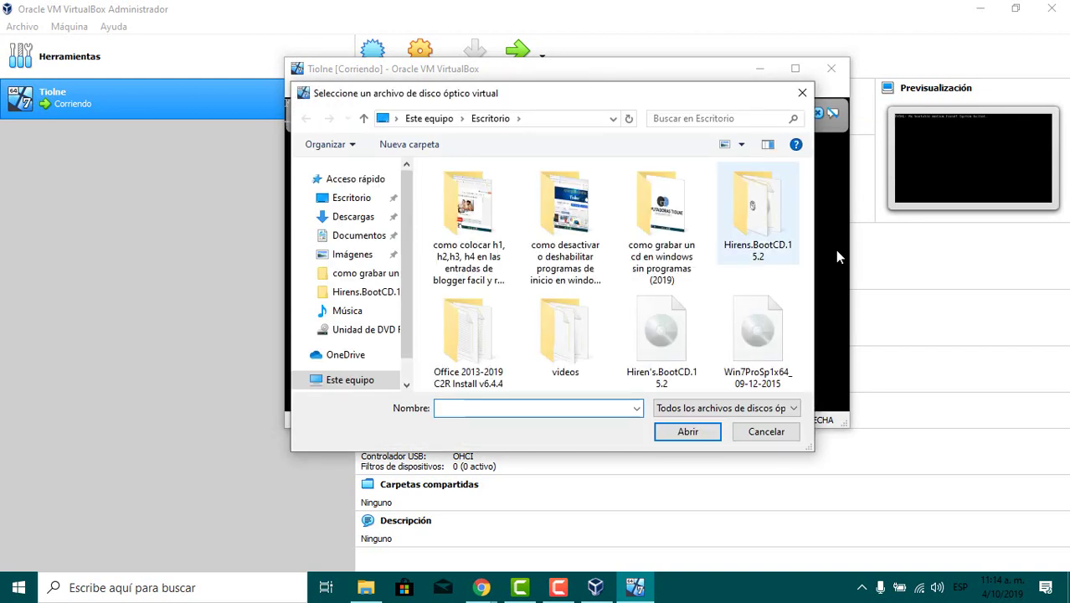
{"action": "key", "text": "Return"}
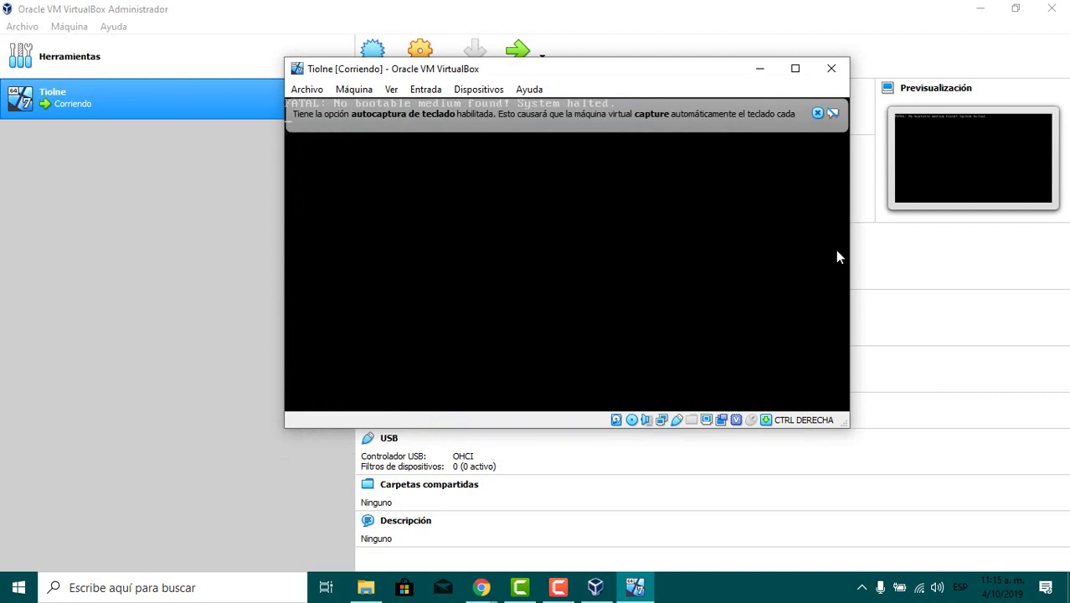
Try to restart the running virtual machine so that it boots from the disk image
{"action": "key", "text": "alt"}
{"action": "key", "text": "Down"}
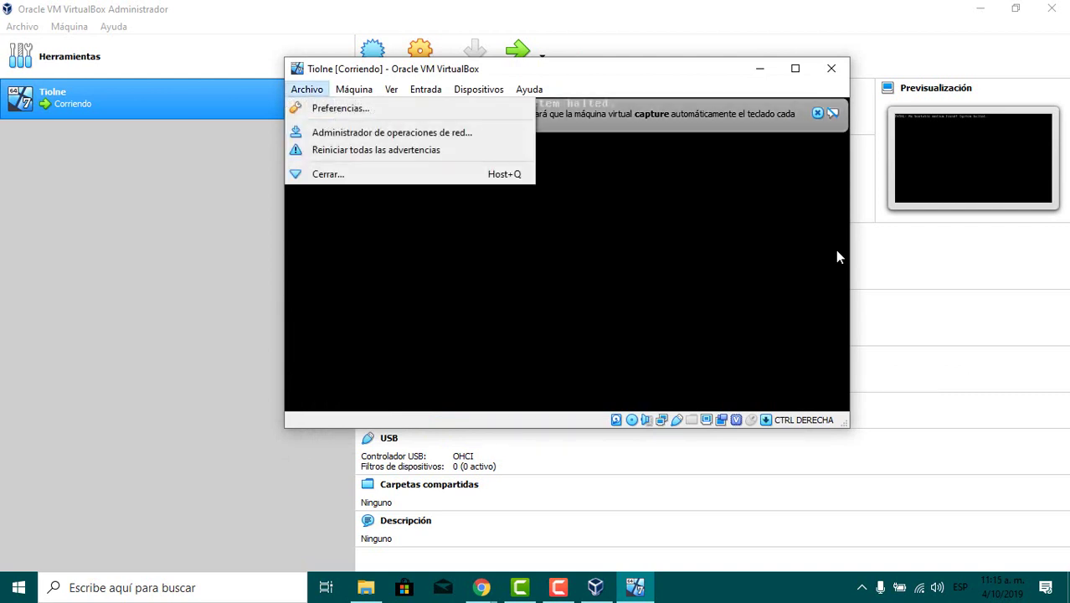
{"action": "key", "text": "Down"}
{"action": "key", "text": "Down"}
{"action": "key", "text": "Return"}
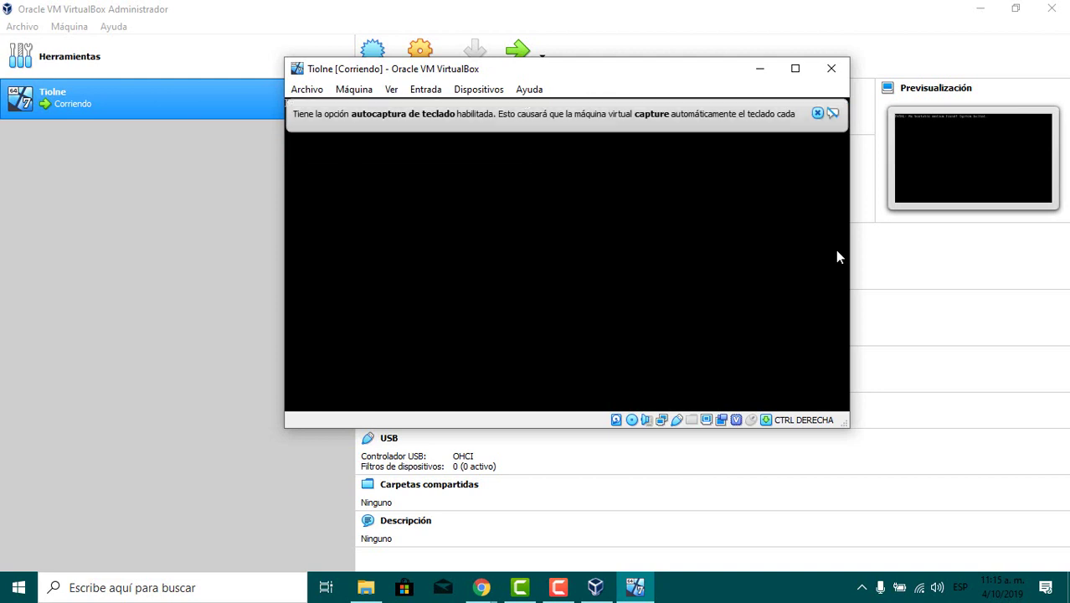
Close the virtual machine using the option that powers it off
{"action": "key", "text": "alt+F4"}
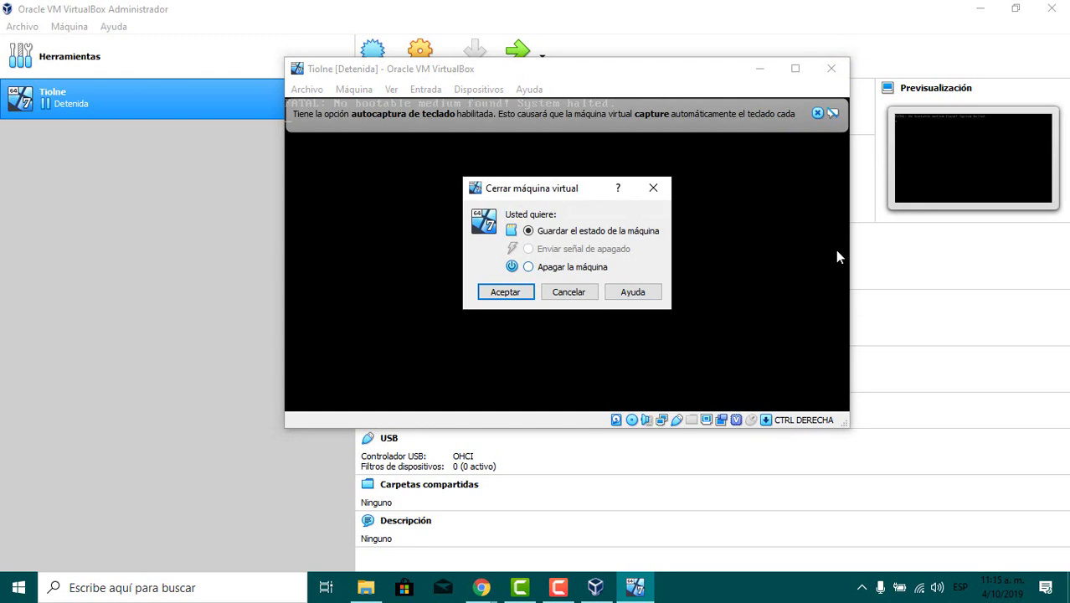
{"action": "key", "text": "Down"}
{"action": "key", "text": "Return"}
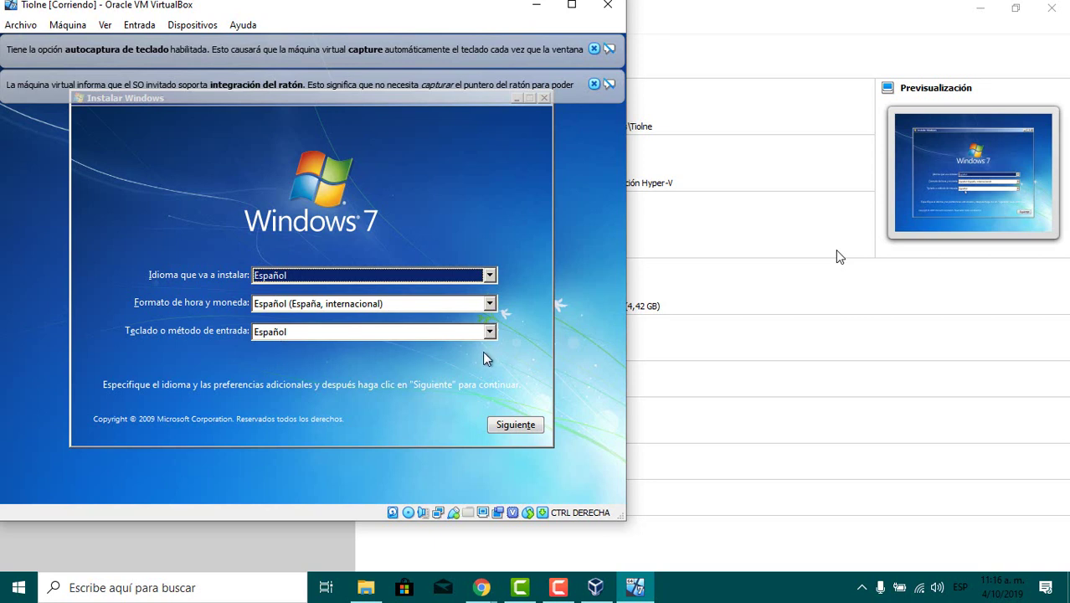
Start the Windows 7 installation with the Spanish language and keyboard settings, and accept the licence terms
{"action": "left_click", "coordinate": [505, 427]}
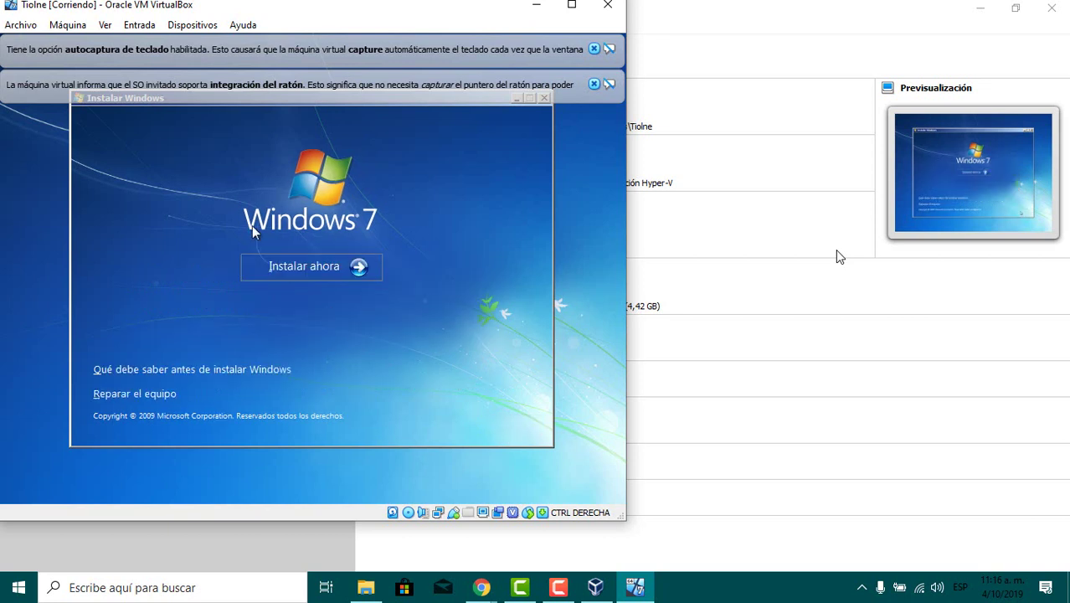
{"action": "left_click", "coordinate": [284, 274]}
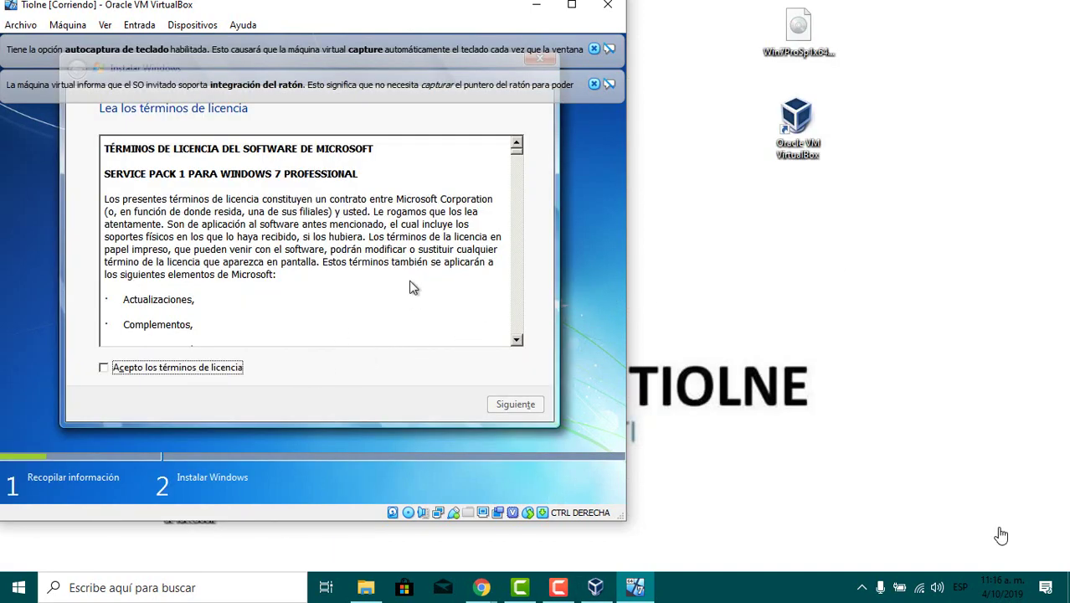
{"action": "left_click", "coordinate": [104, 368]}
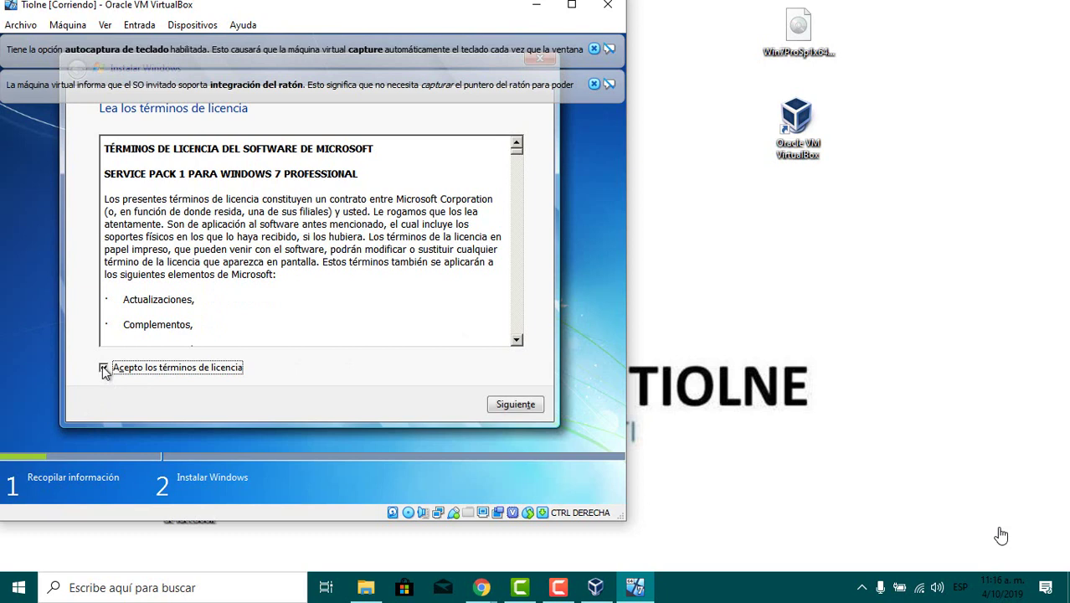
Choose the custom (advanced) installation type and install Windows on the unallocated space of disk 0
{"action": "left_click", "coordinate": [521, 409]}
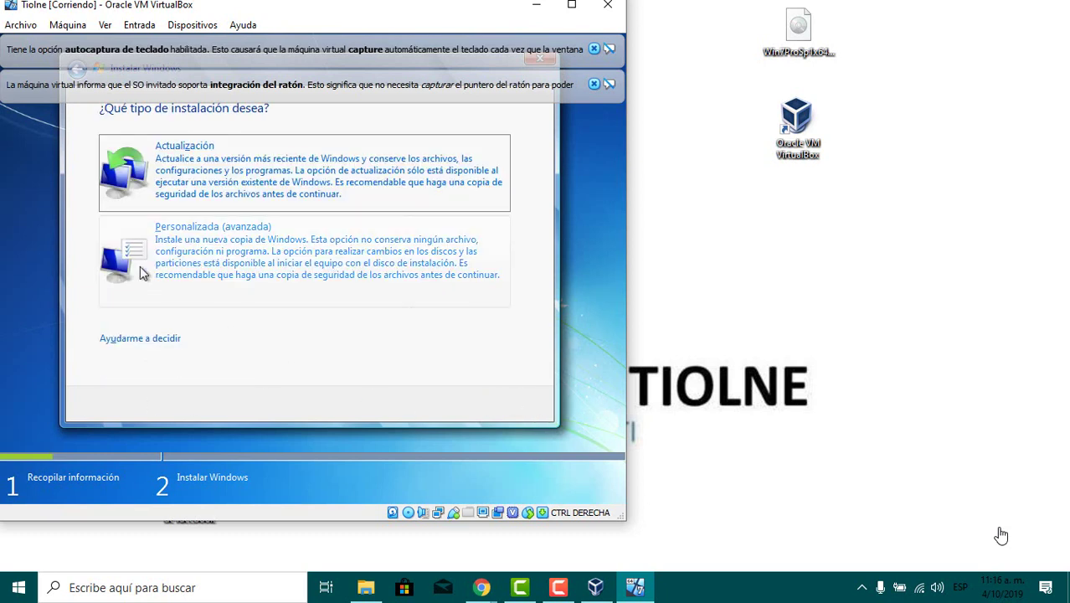
{"action": "left_click", "coordinate": [215, 276]}
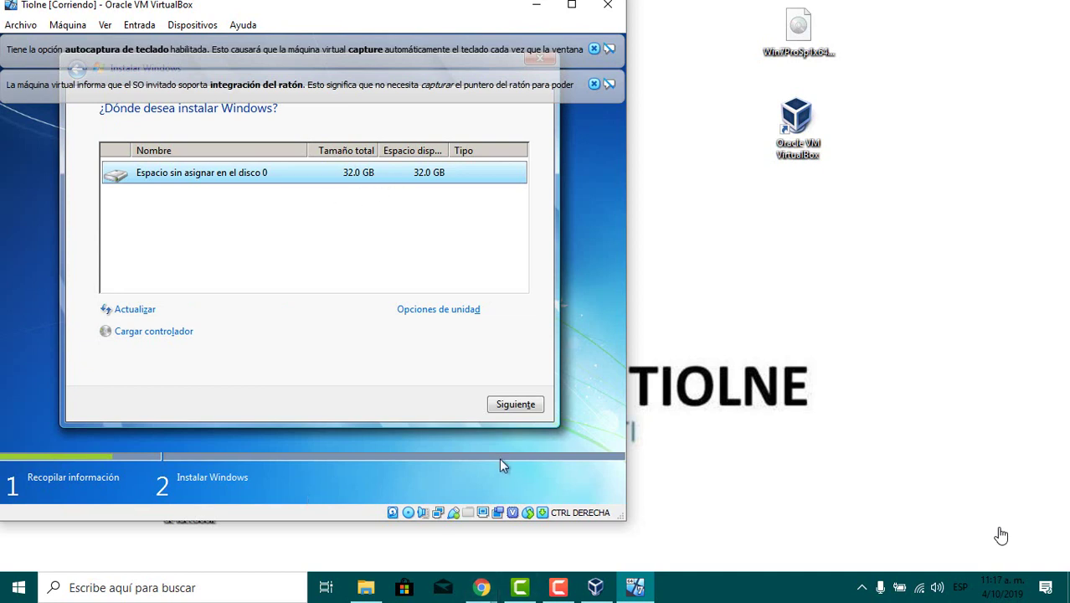
{"action": "left_click", "coordinate": [512, 407]}
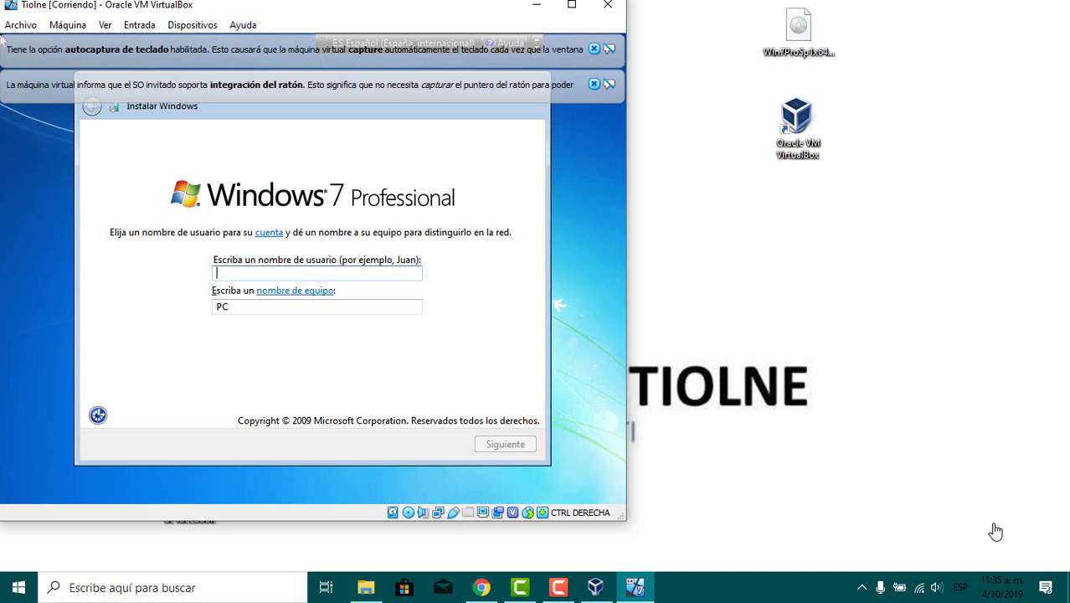
Create the Windows user account Tiolne on the computer Tiolne-PC, entering and repeating the account password and filling in the password hint
{"action": "type", "text": "Tiolne"}
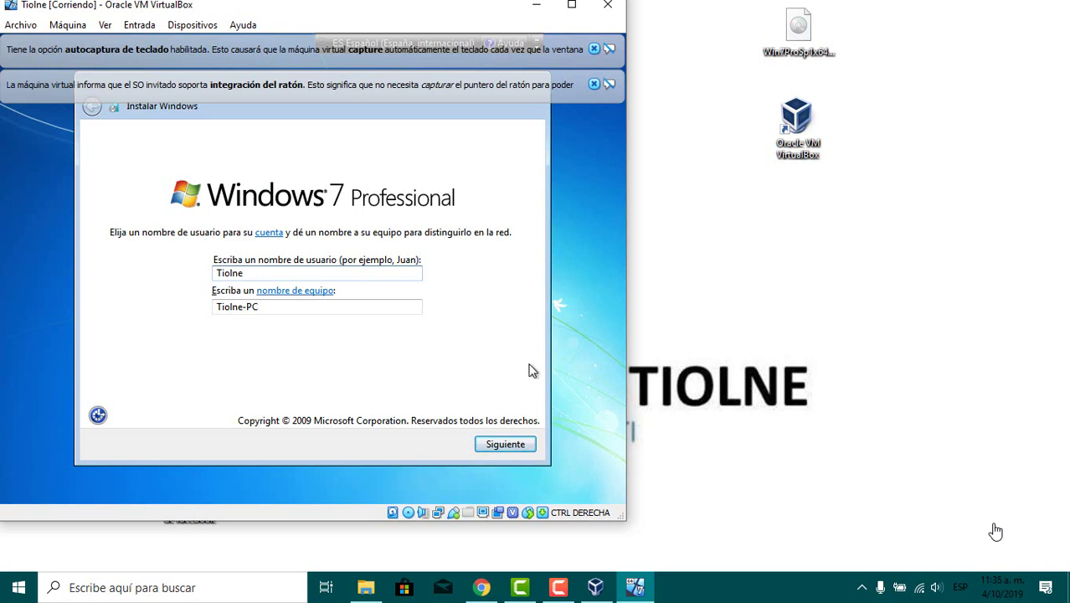
{"action": "left_click", "coordinate": [508, 446]}
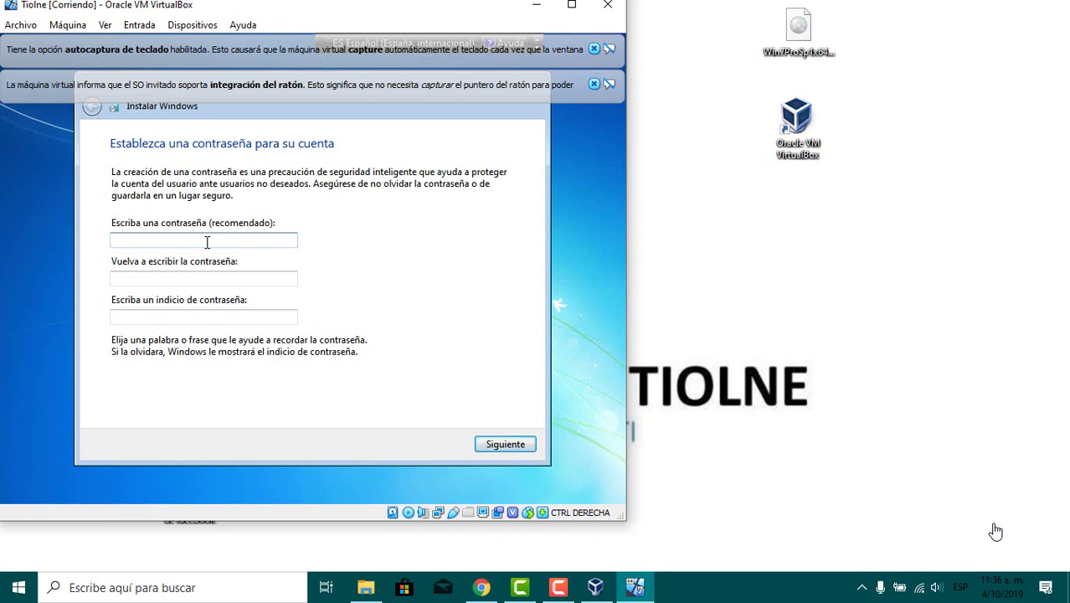
{"action": "key", "text": "Tab"}
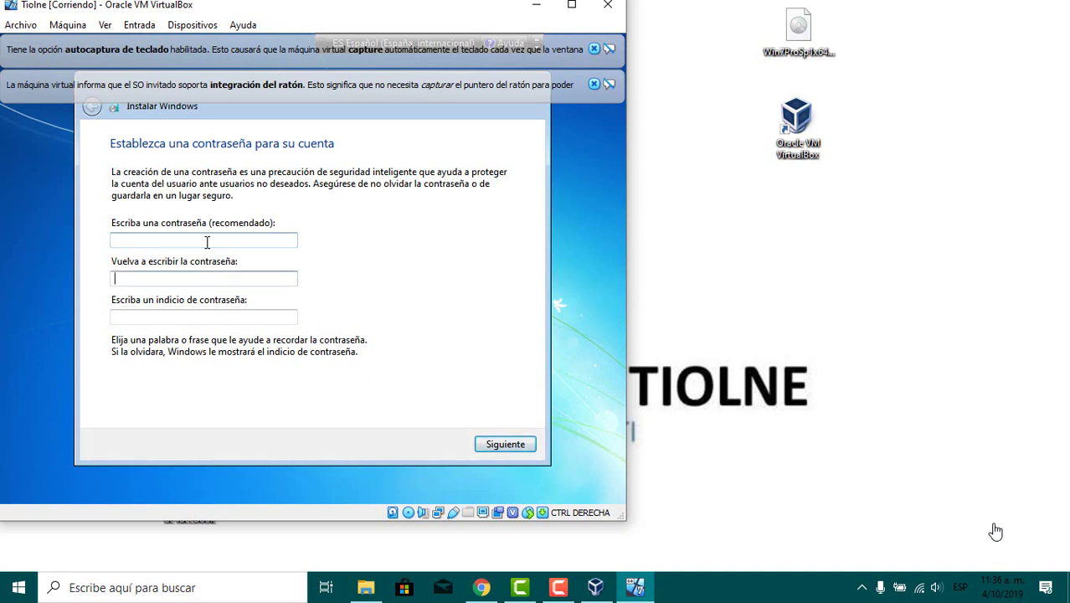
{"action": "left_click", "coordinate": [206, 242]}
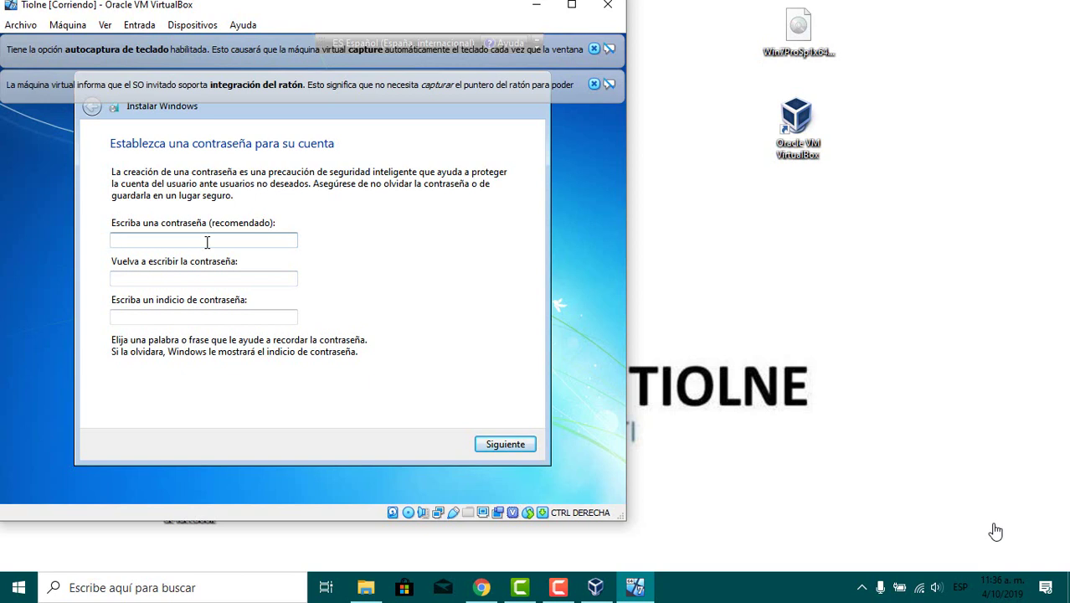
{"action": "type", "text": "1"}
{"action": "key", "text": "Tab"}
{"action": "type", "text": "1"}
{"action": "key", "text": "Tab"}
{"action": "type", "text": "1"}
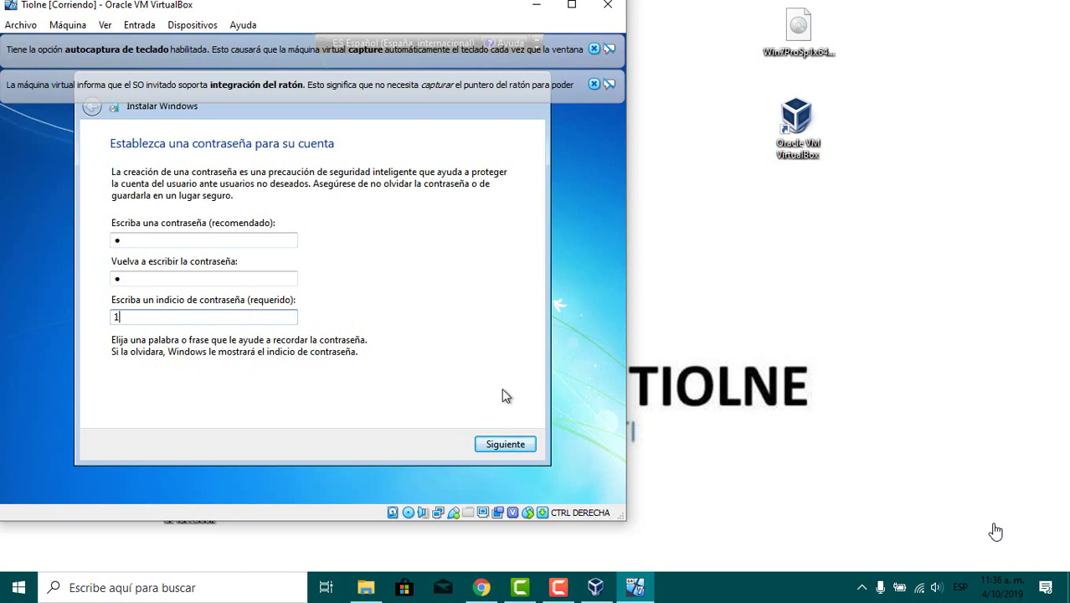
{"action": "left_click", "coordinate": [503, 445]}
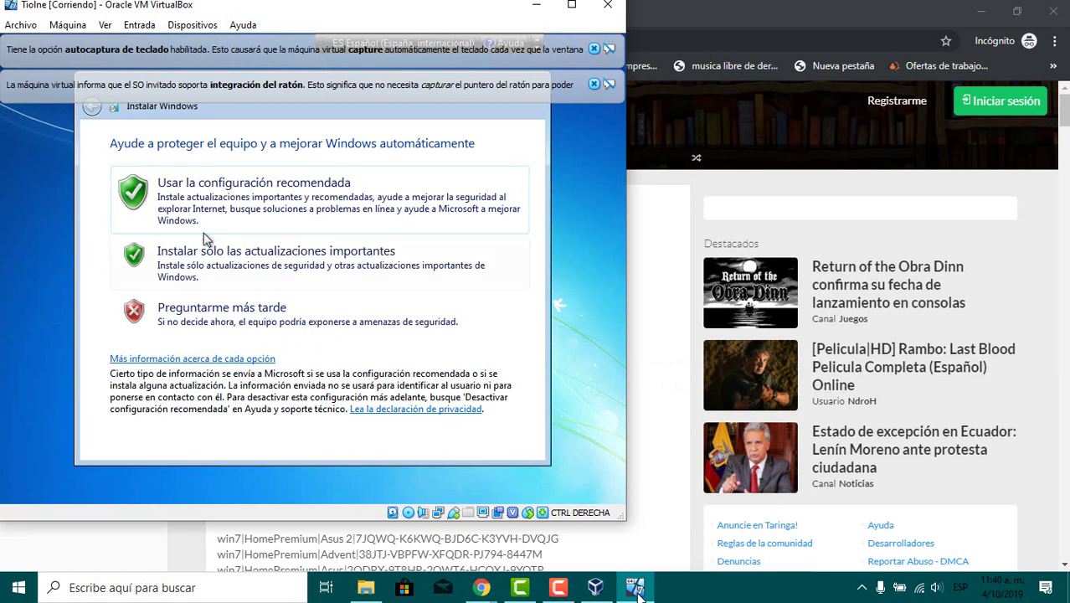
Complete the Windows setup with the recommended update settings, the clock hour set to 11 and the home network location
{"action": "left_click", "coordinate": [334, 195]}
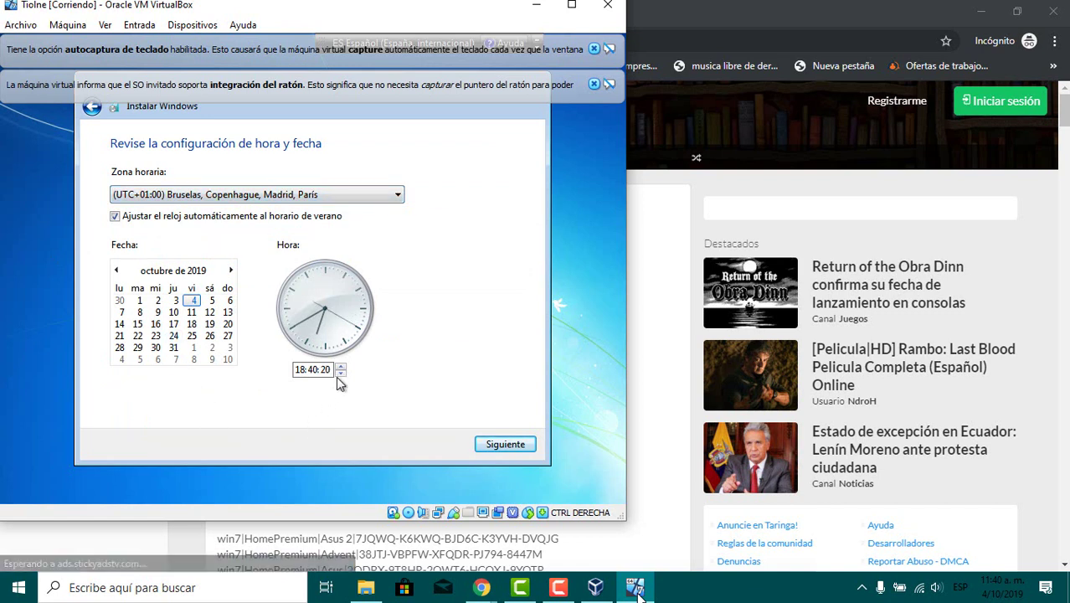
{"action": "left_click", "coordinate": [301, 369]}
{"action": "type", "text": "11"}
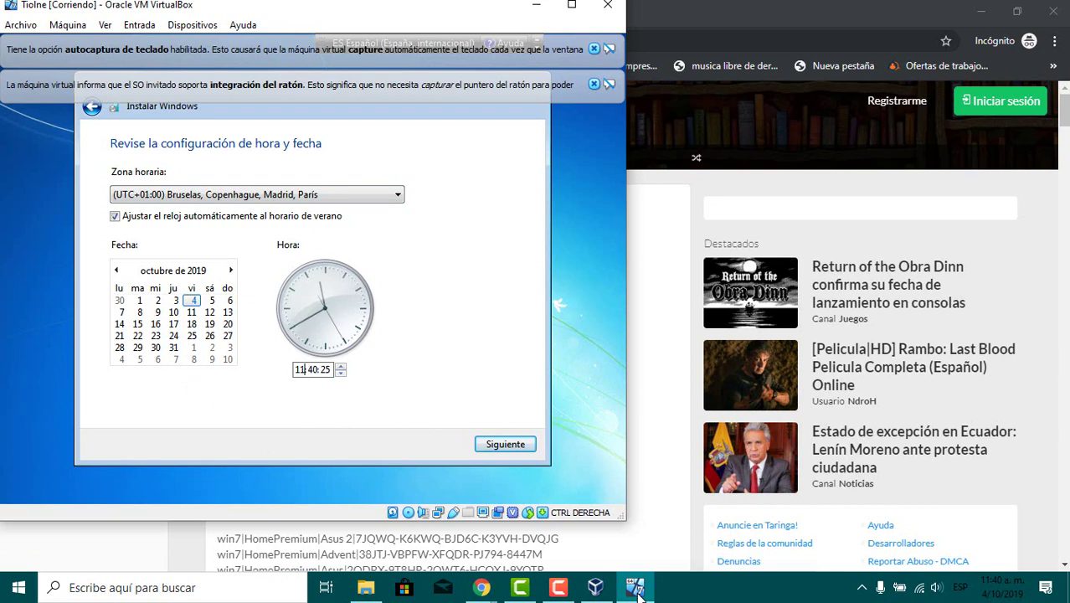
{"action": "left_click", "coordinate": [526, 446]}
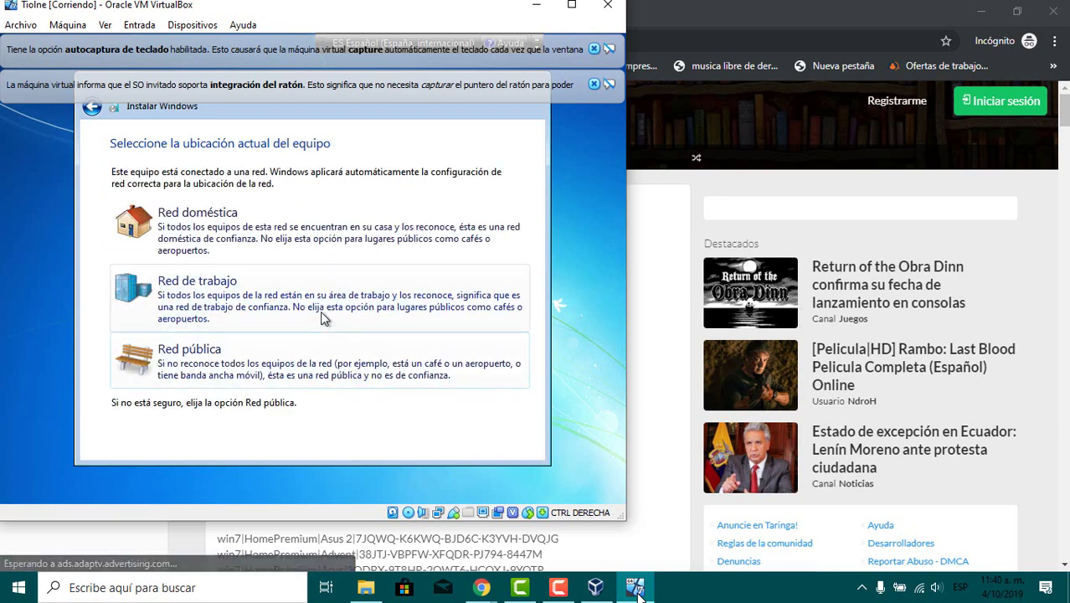
{"action": "left_click", "coordinate": [153, 228]}
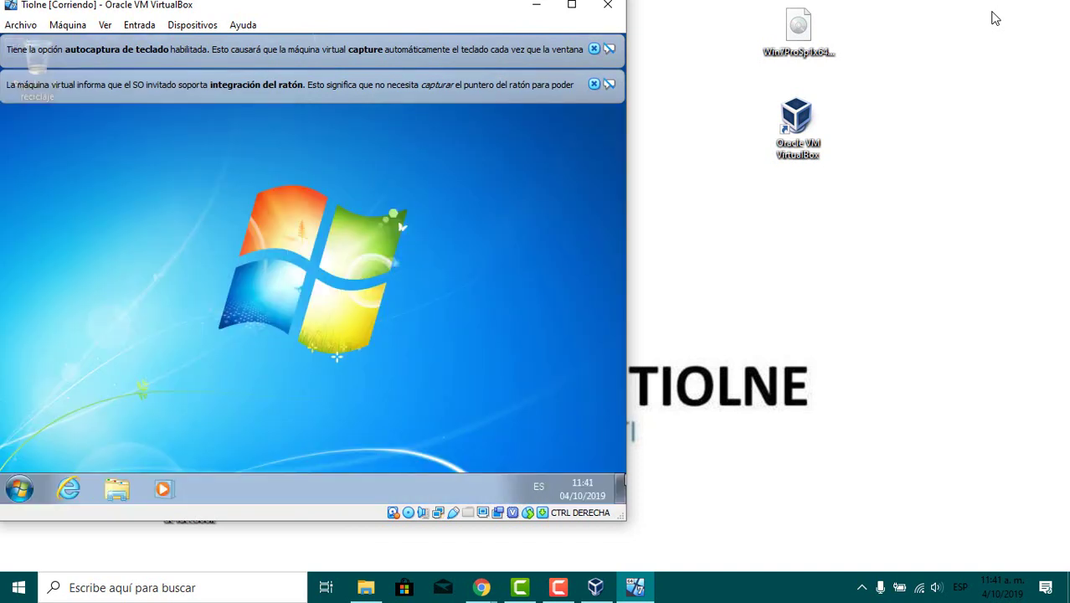
Maximize the virtual machine window, then minimize it to the host desktop and restore it
{"action": "left_click", "coordinate": [572, 4]}
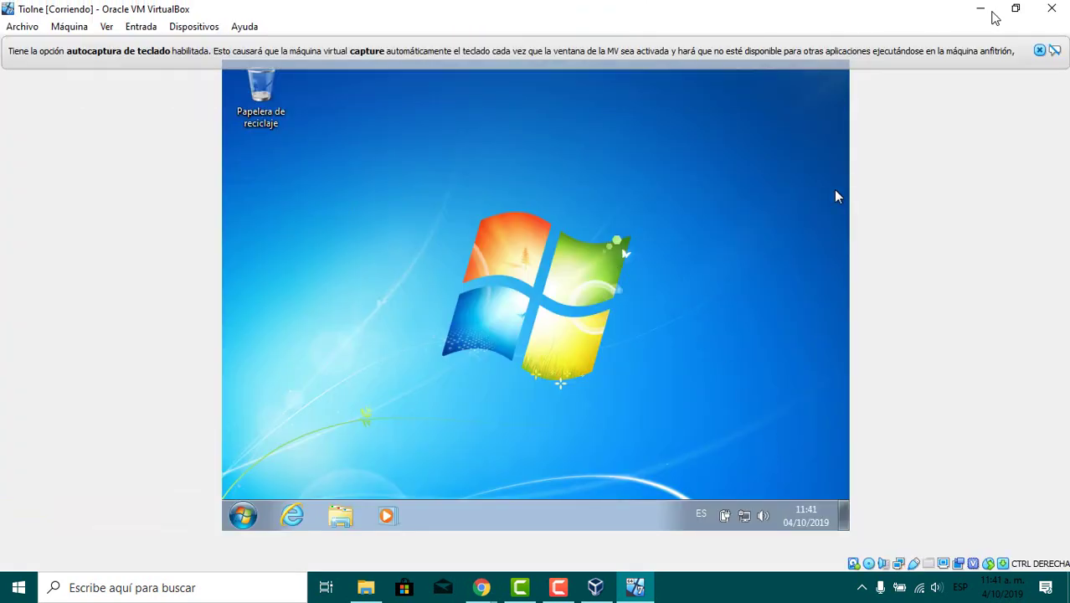
{"action": "left_click", "coordinate": [981, 9]}
{"action": "mouse_move", "coordinate": [636, 588]}
{"action": "left_click", "coordinate": [633, 529]}
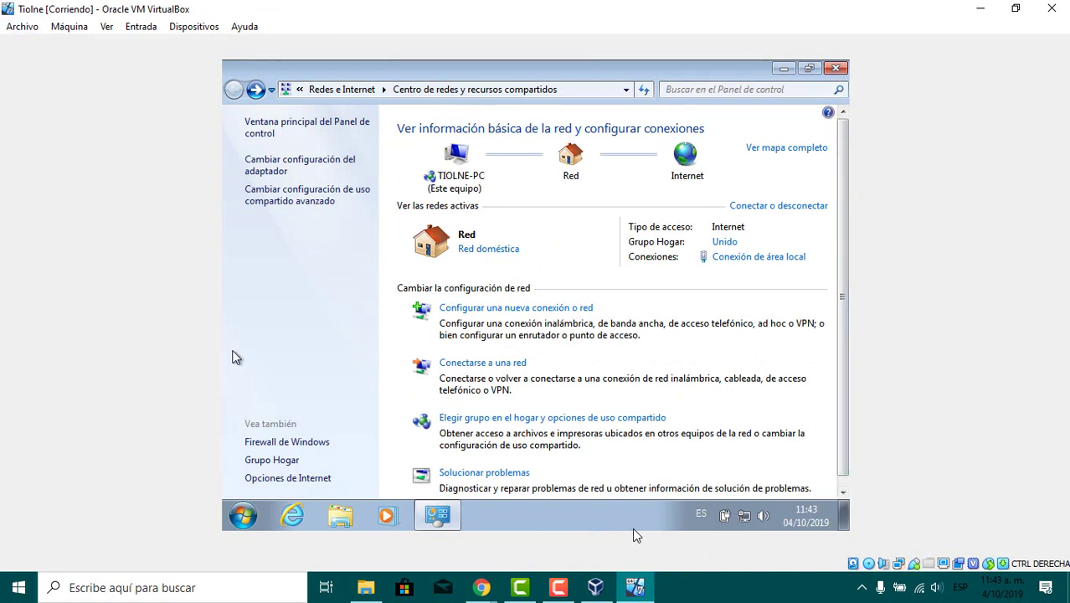
Close the Tiolne virtual machine using the option that powers it off
{"action": "key", "text": "alt+a"}
{"action": "key", "text": "Up"}
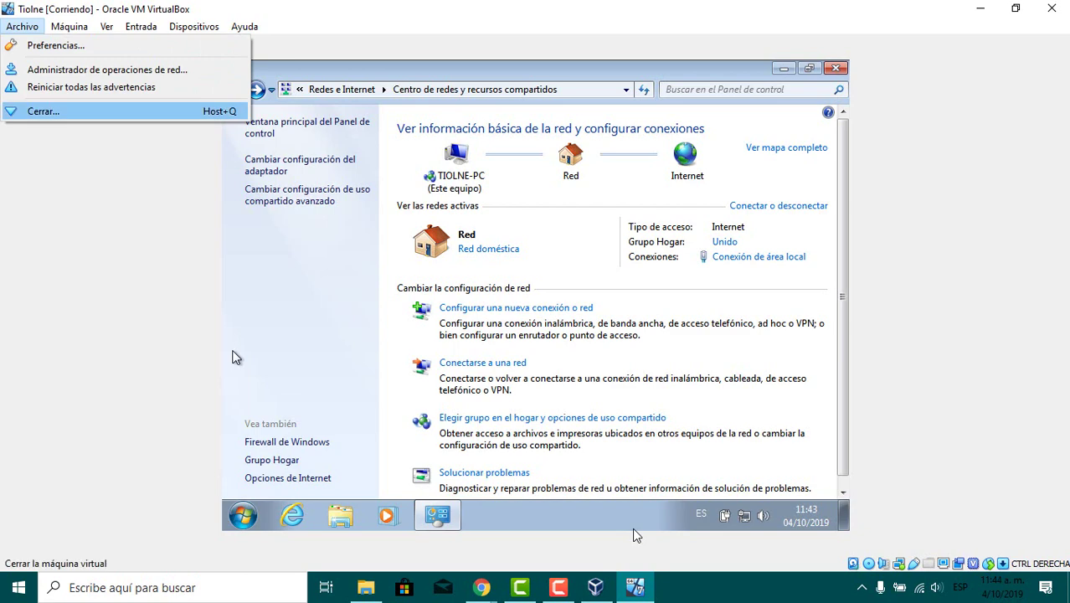
{"action": "key", "text": "Return"}
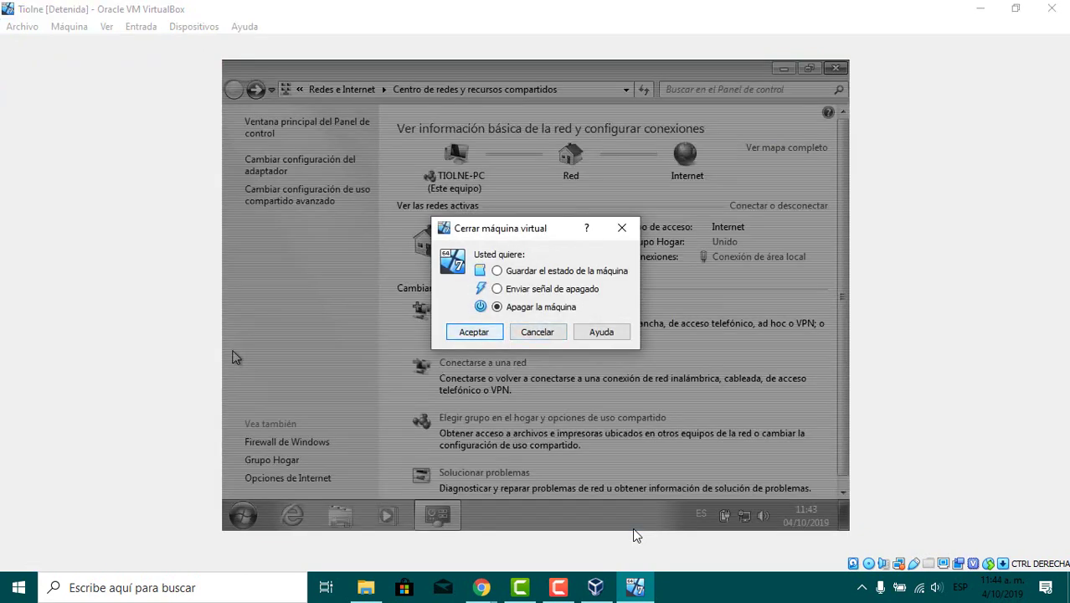
{"action": "key", "text": "Return"}
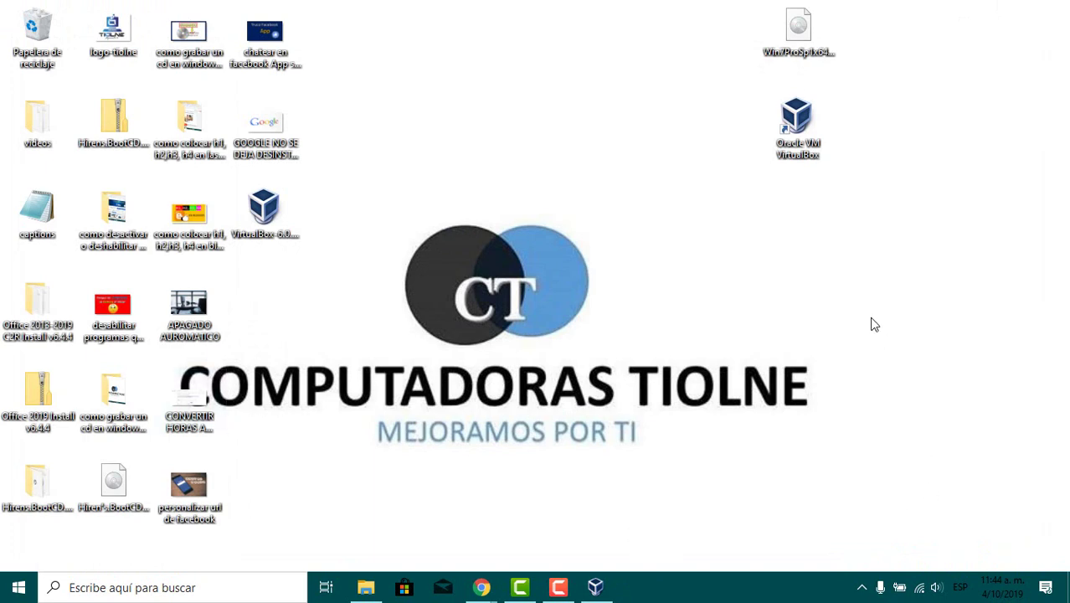
Open the VirtualBox manager from the host desktop and start the Tiolne virtual machine
{"action": "left_click", "coordinate": [792, 159]}
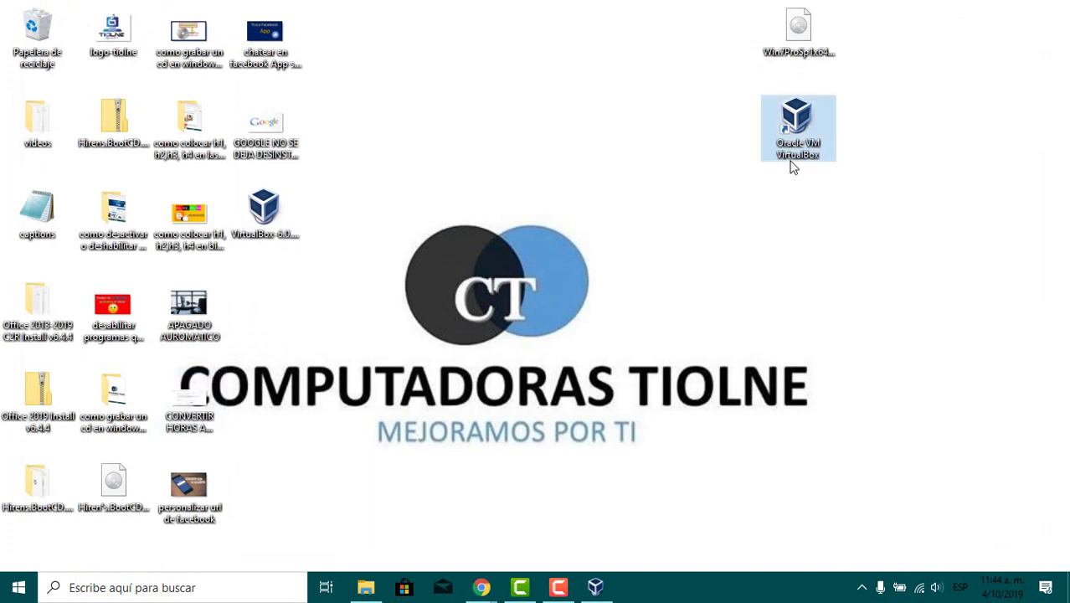
{"action": "double_click", "coordinate": [794, 159]}
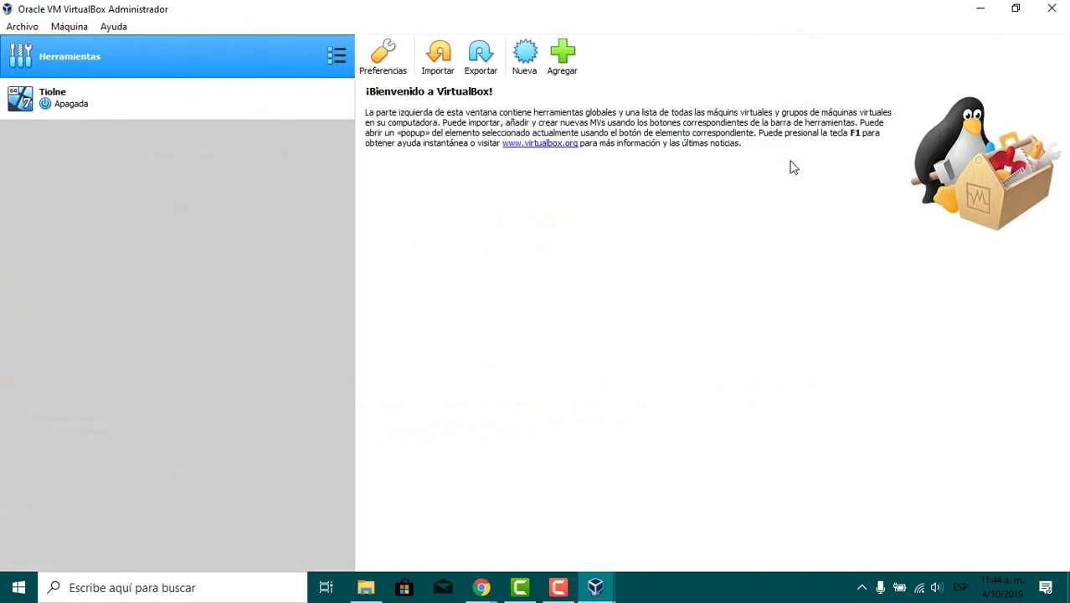
{"action": "left_click", "coordinate": [65, 118]}
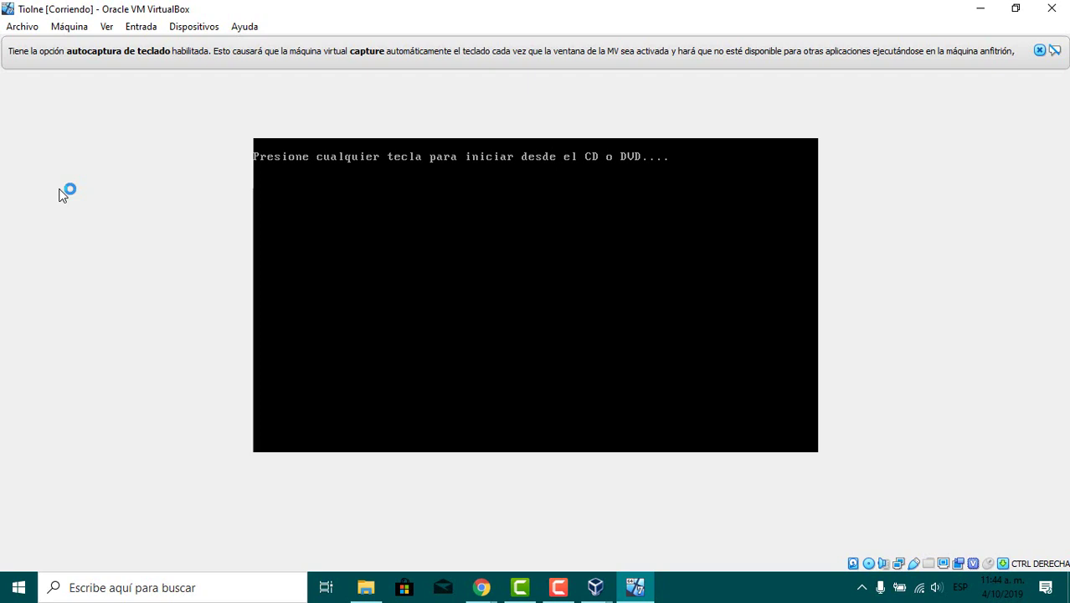
Start Windows normally from the error recovery options and sign in to the Tiolne account with the account password
{"action": "key", "text": "Return"}
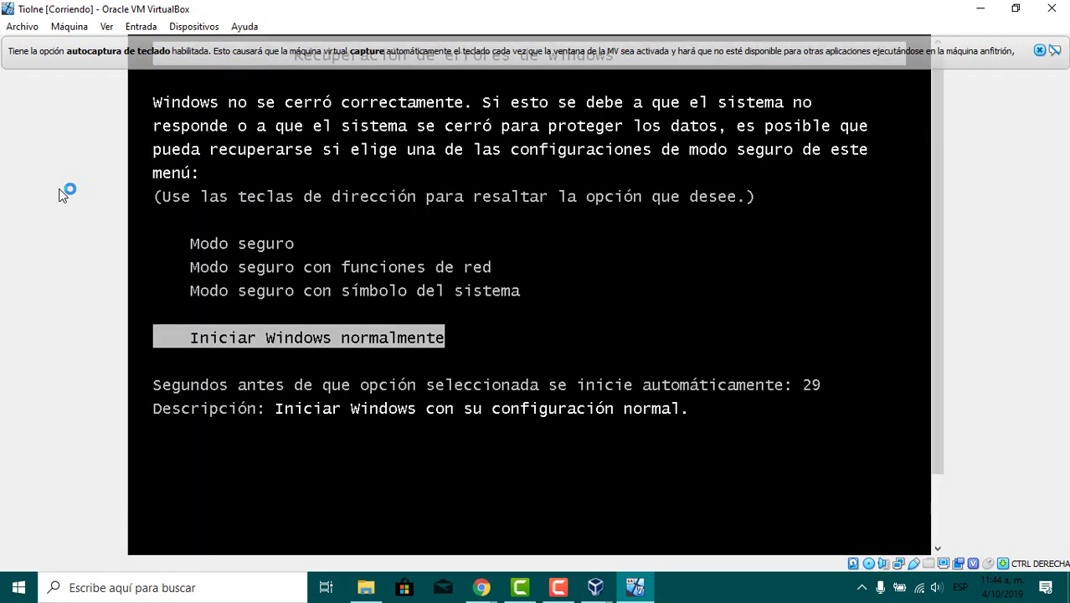
{"action": "key", "text": "Return"}
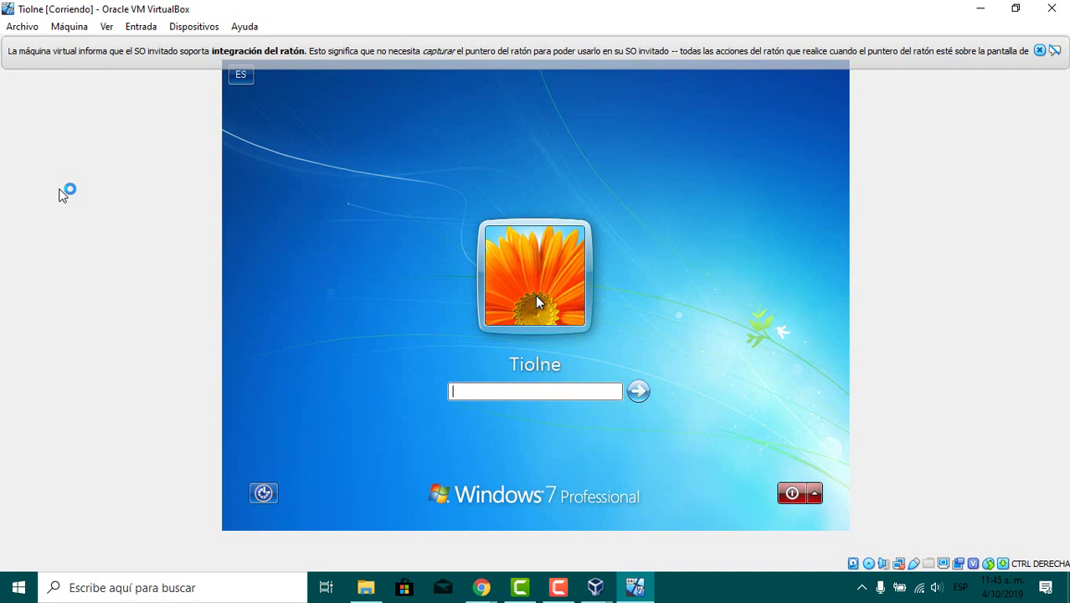
{"action": "key", "text": "Return"}
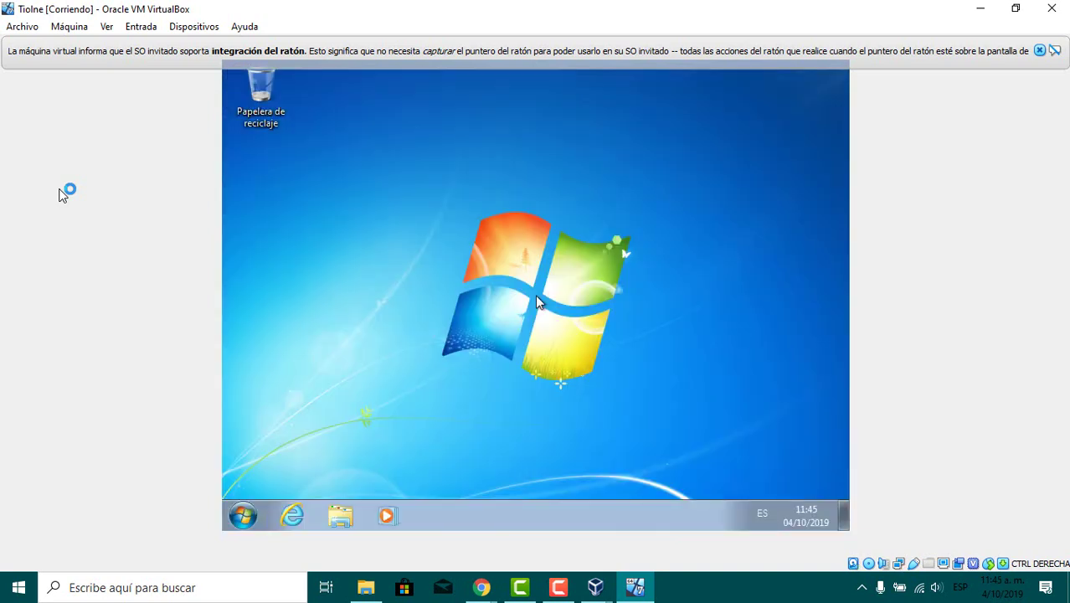